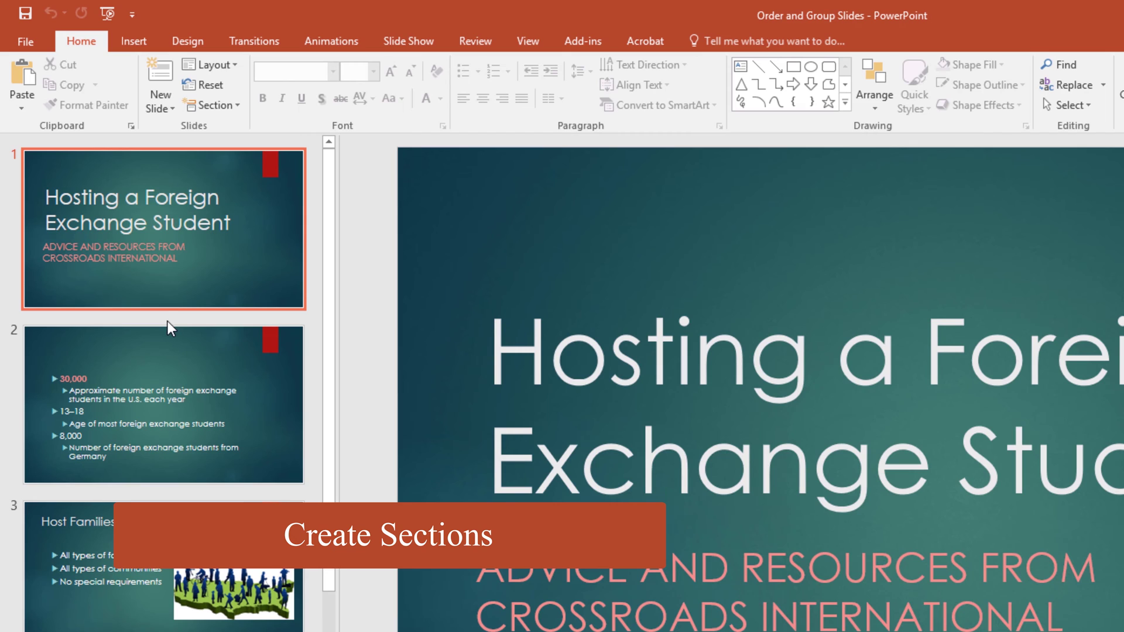
Add a section break before slide 2, leaving slide 1 in the Default Section.
click(168, 321)
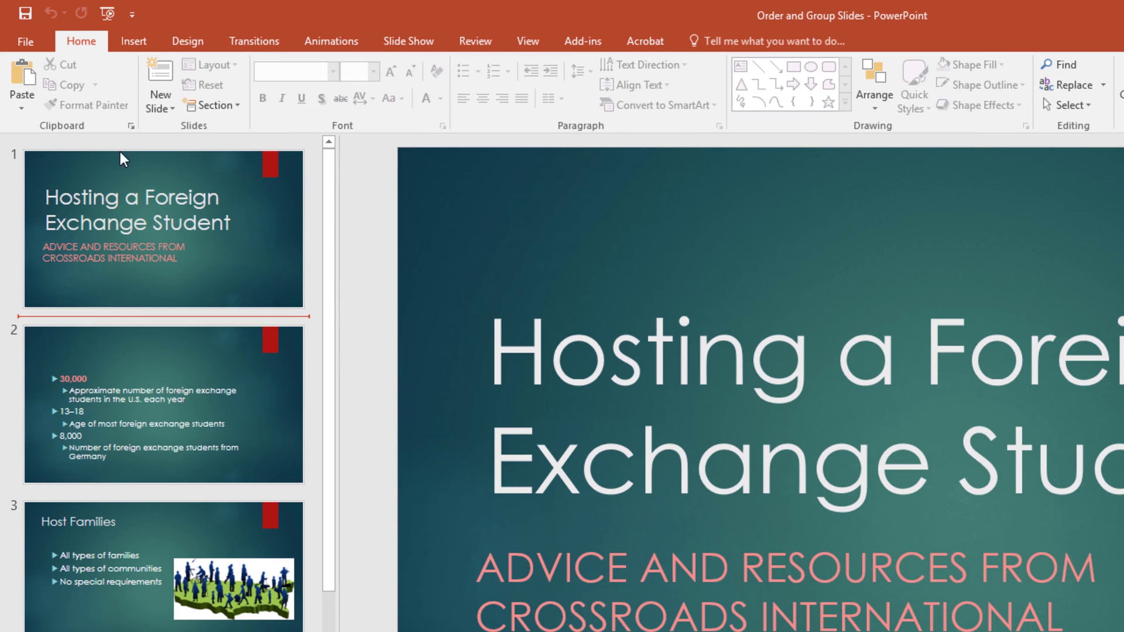
click(237, 110)
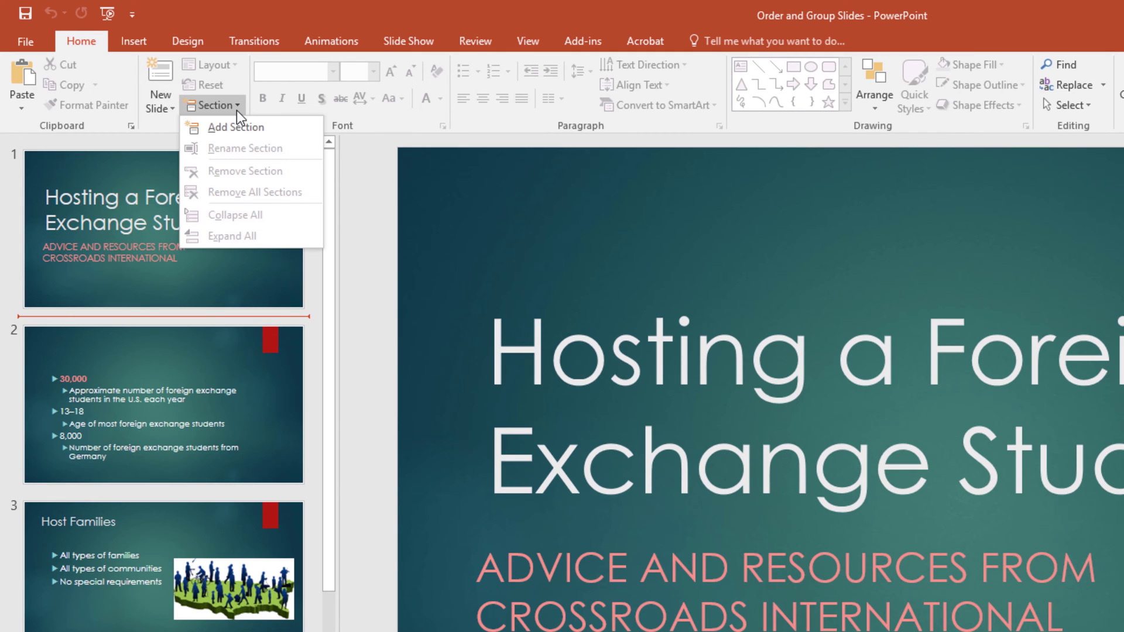
click(290, 129)
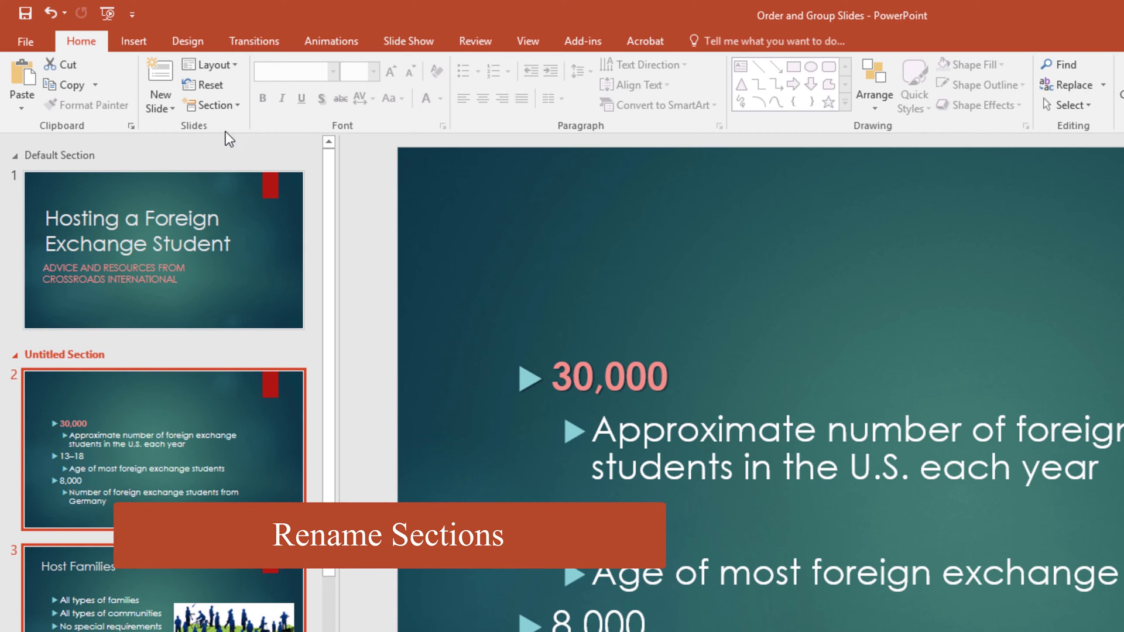
Rename the untitled section starting at slide 2 to 'Section 1'.
click(240, 111)
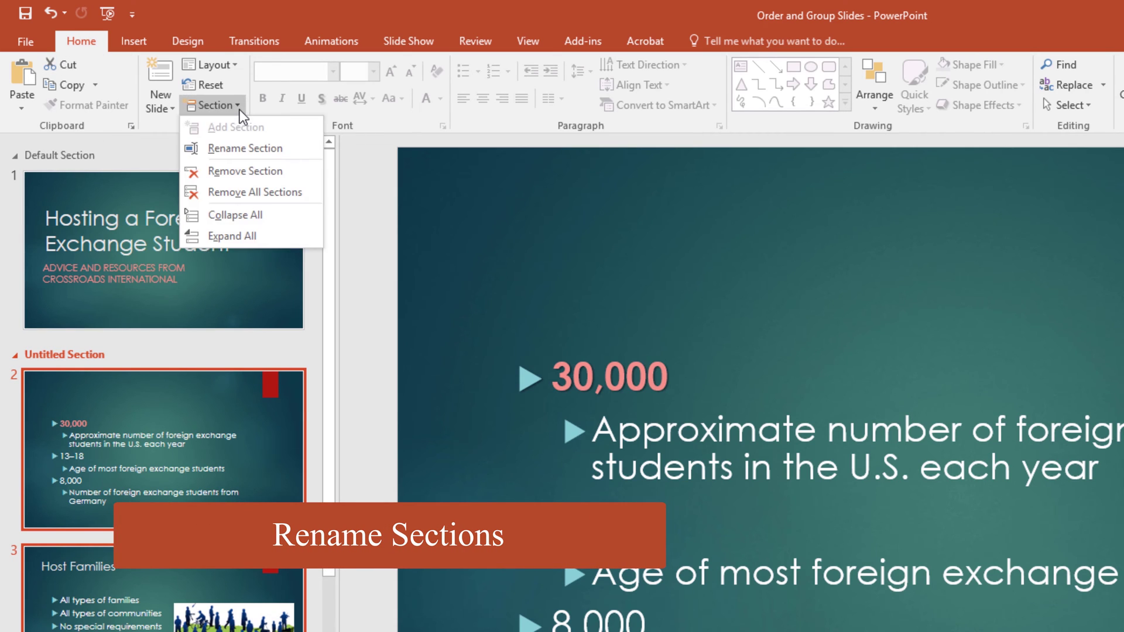
click(270, 153)
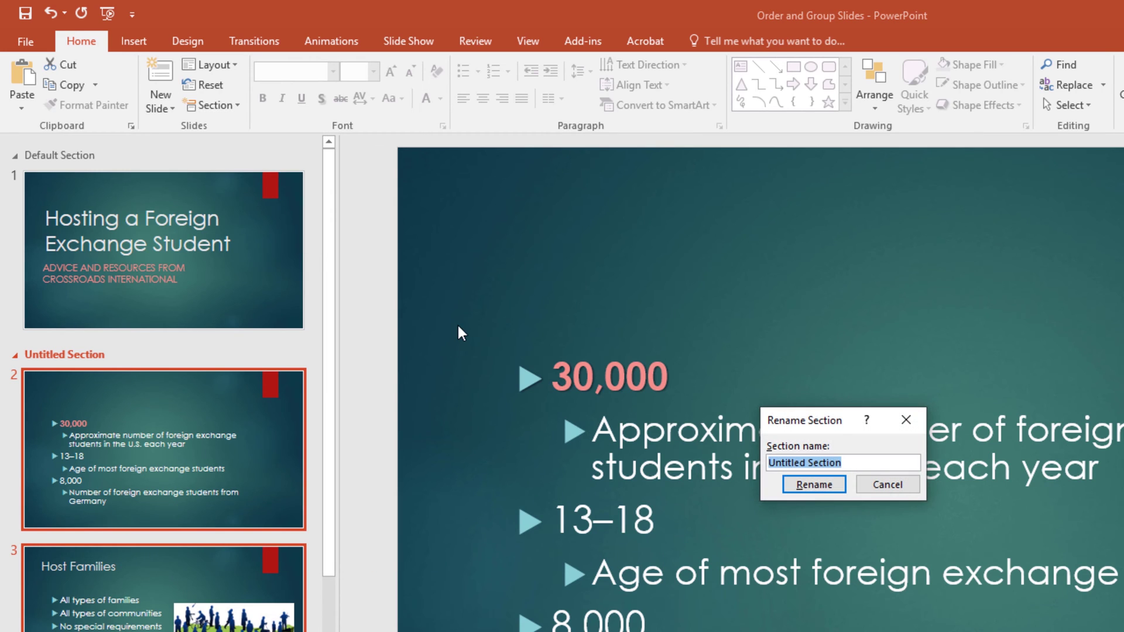
text(Section 1)
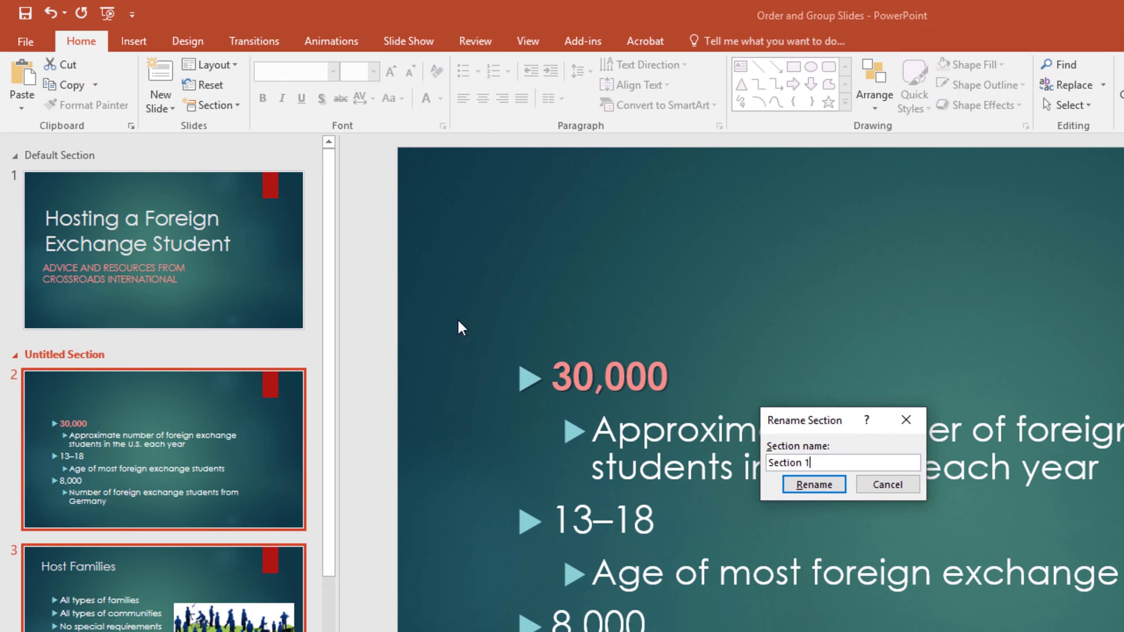
click(830, 490)
Add a new section before slide 5, Make Connections, and name it 'Section 2'.
scroll(217, 480, down, 5)
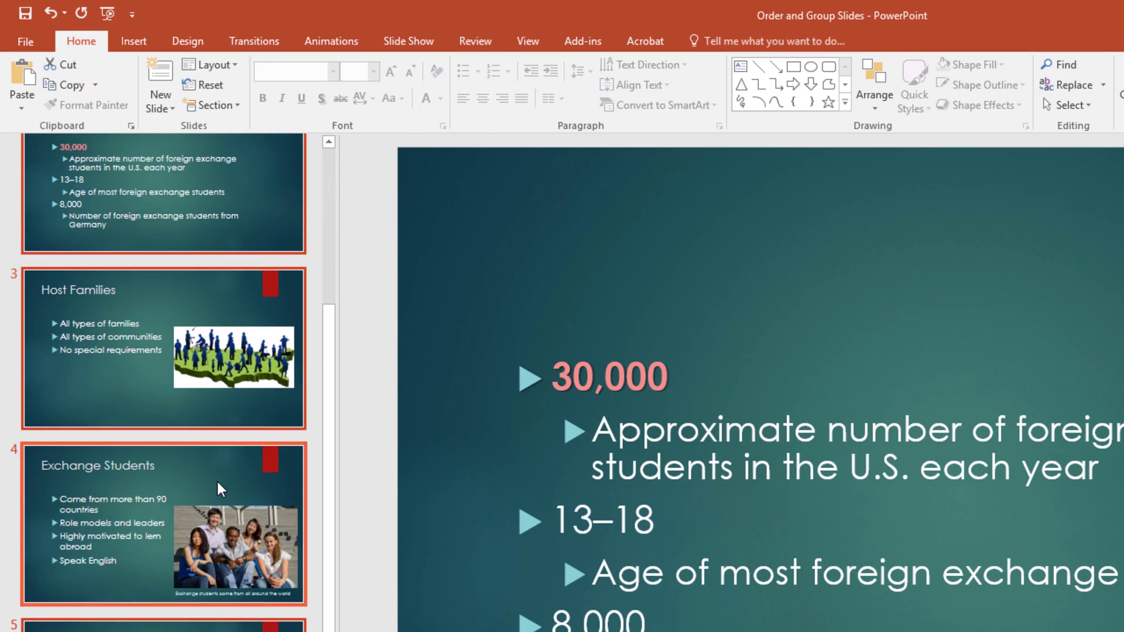
click(151, 519)
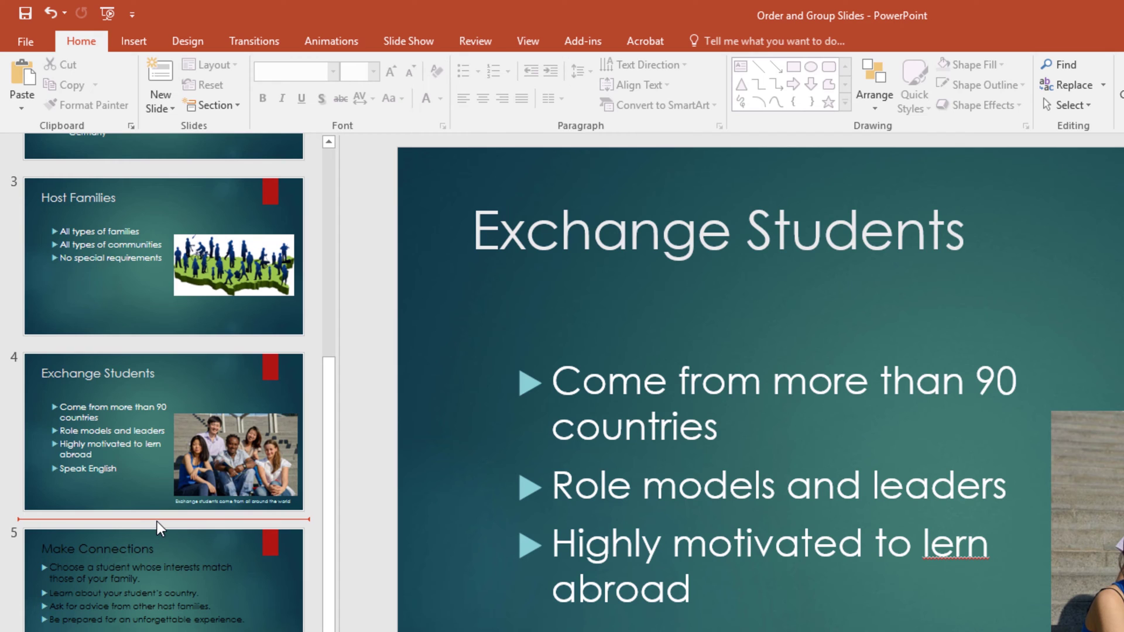
right_click(157, 522)
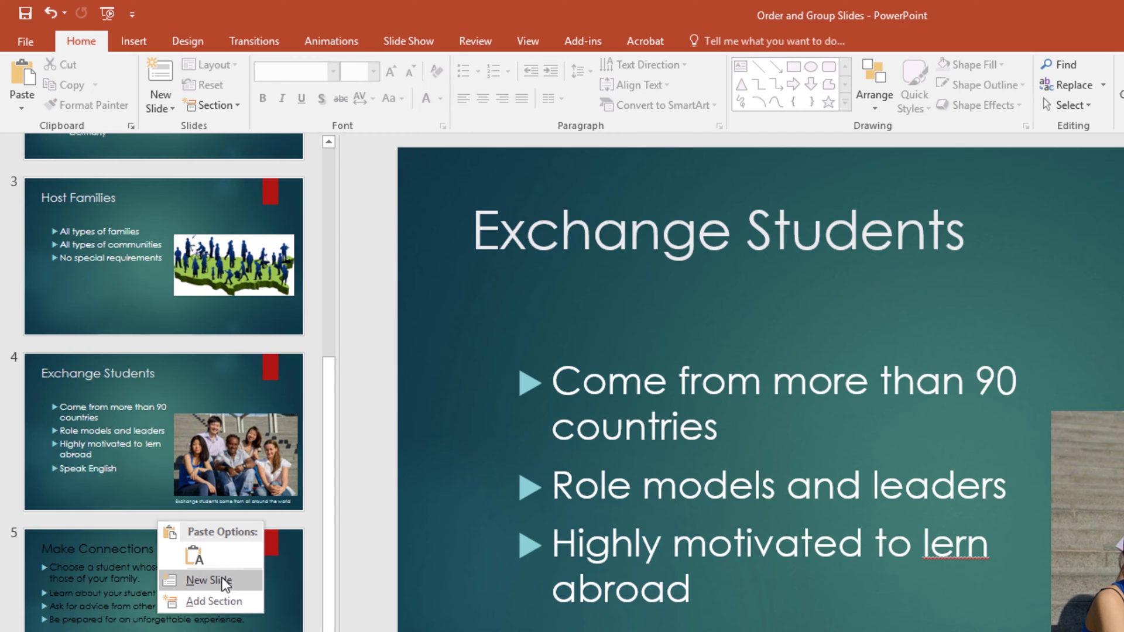
click(244, 597)
right_click(79, 540)
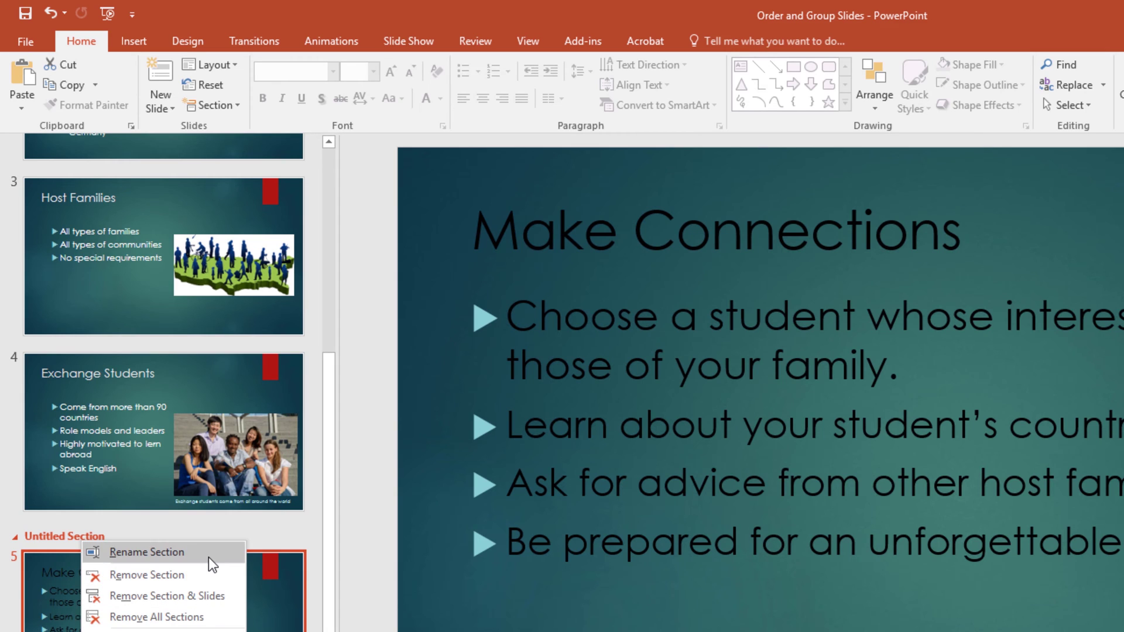
click(146, 552)
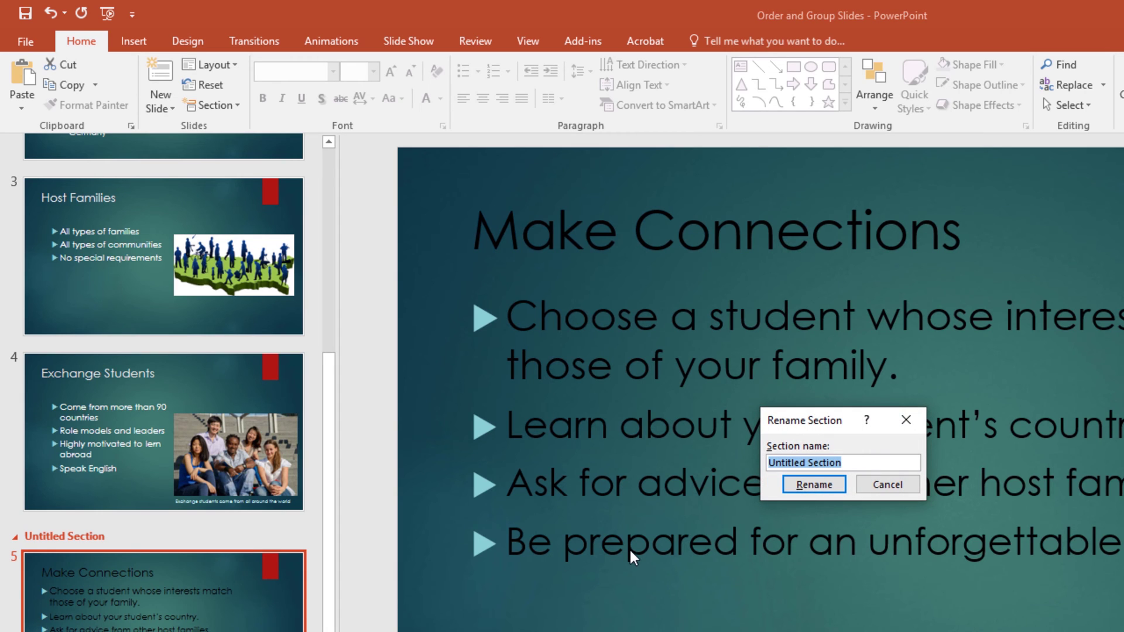
text(Sectio)
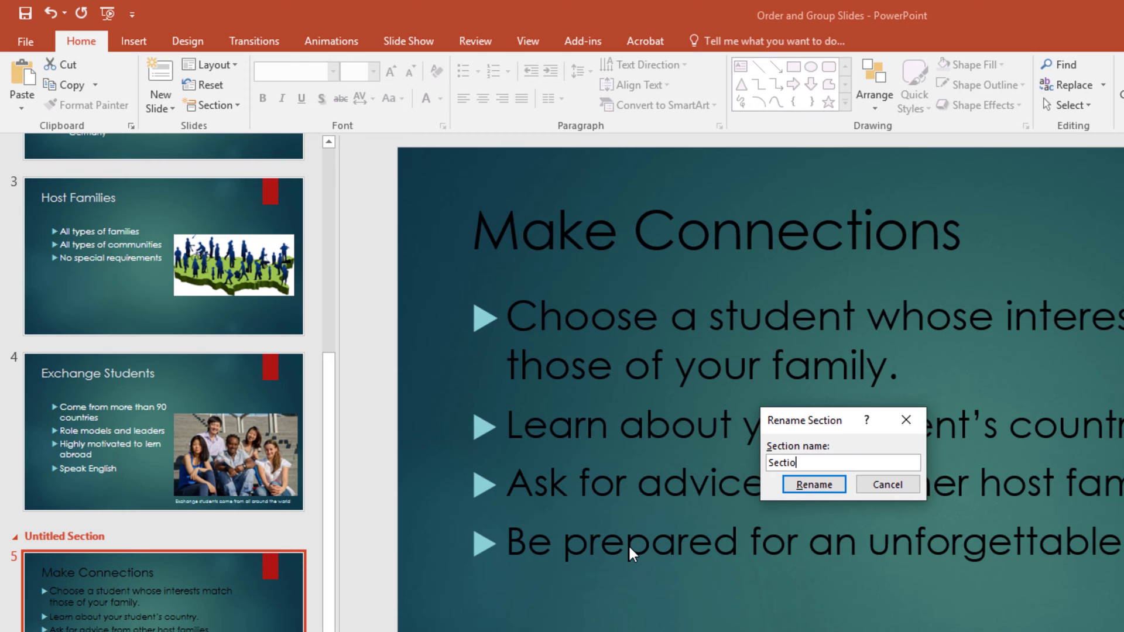
text(n 2)
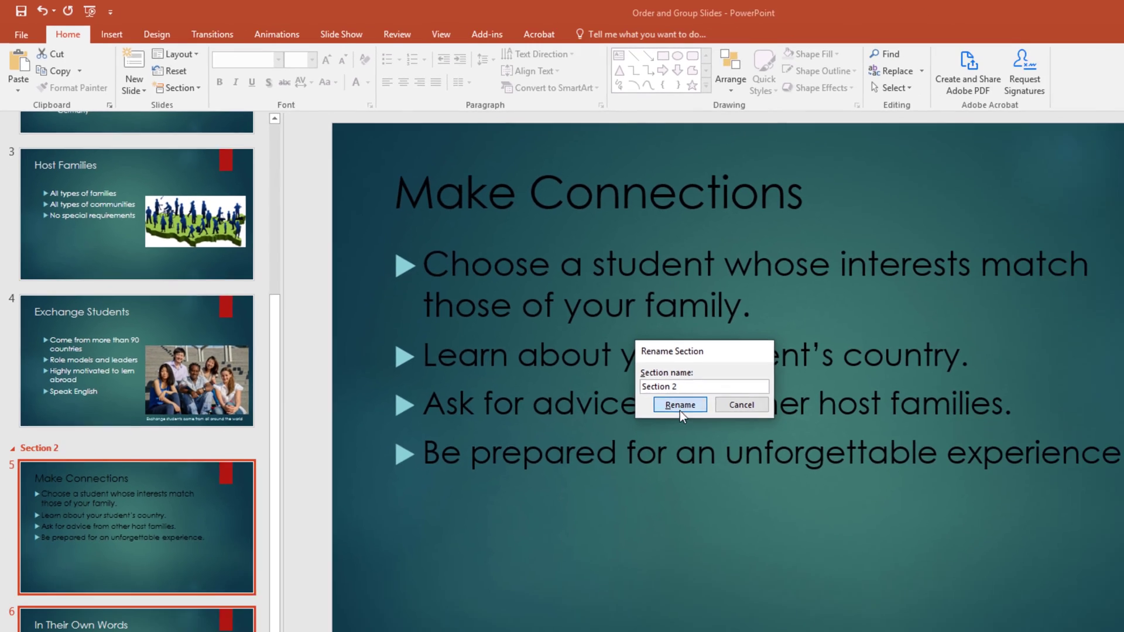
click(813, 484)
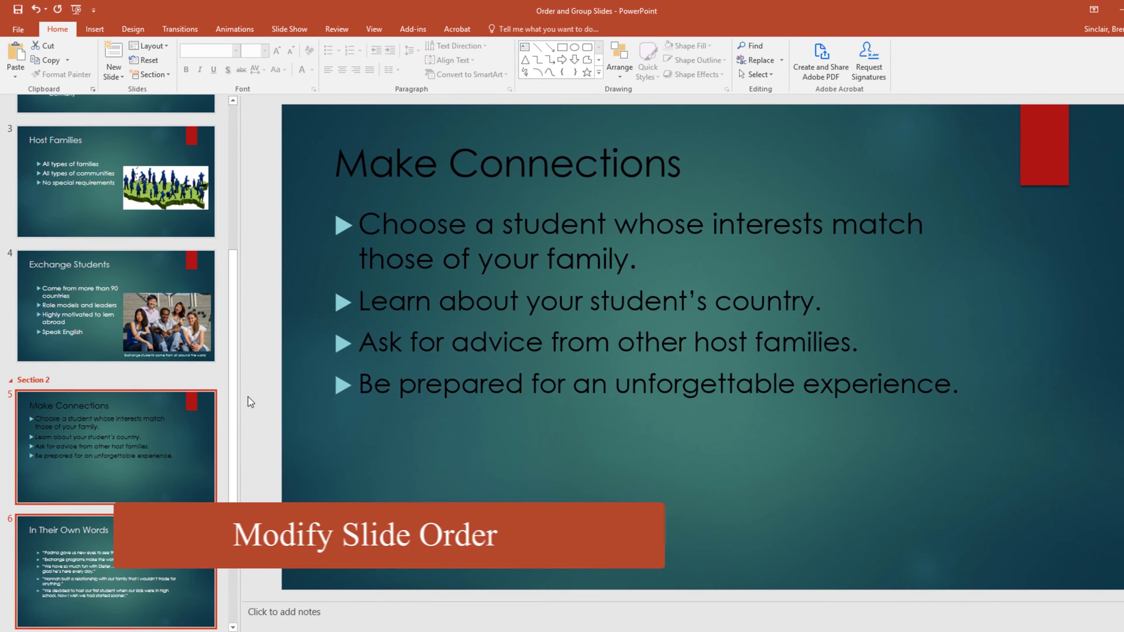
Select the Host Families, Exchange Students and title slides and drag them above the Resources slide.
scroll(3, 339, up, 3)
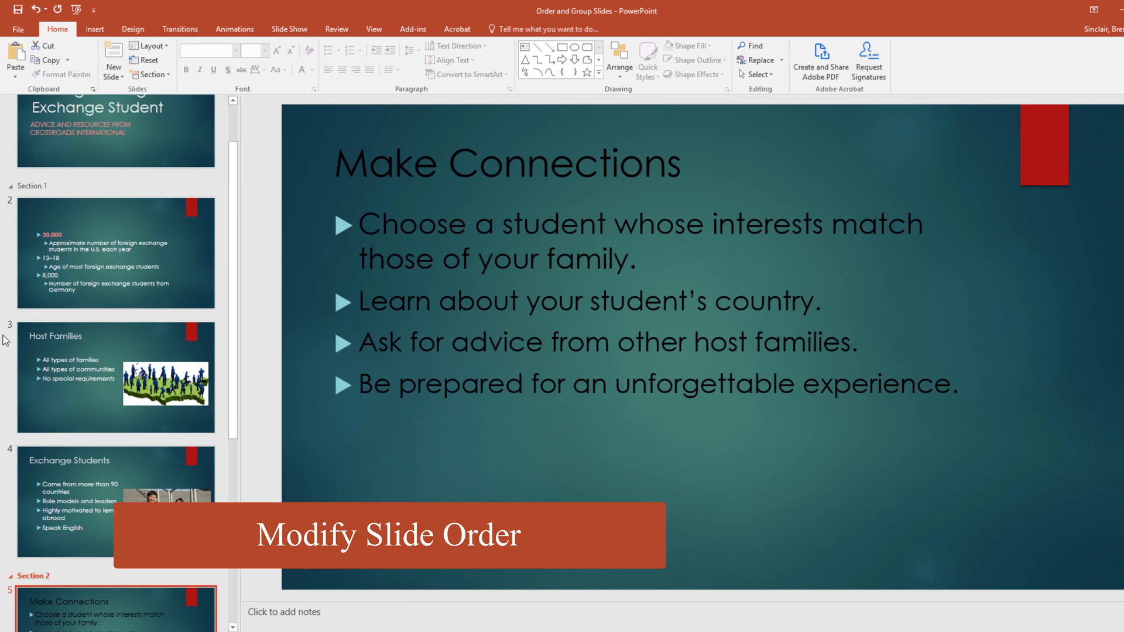
click(97, 378)
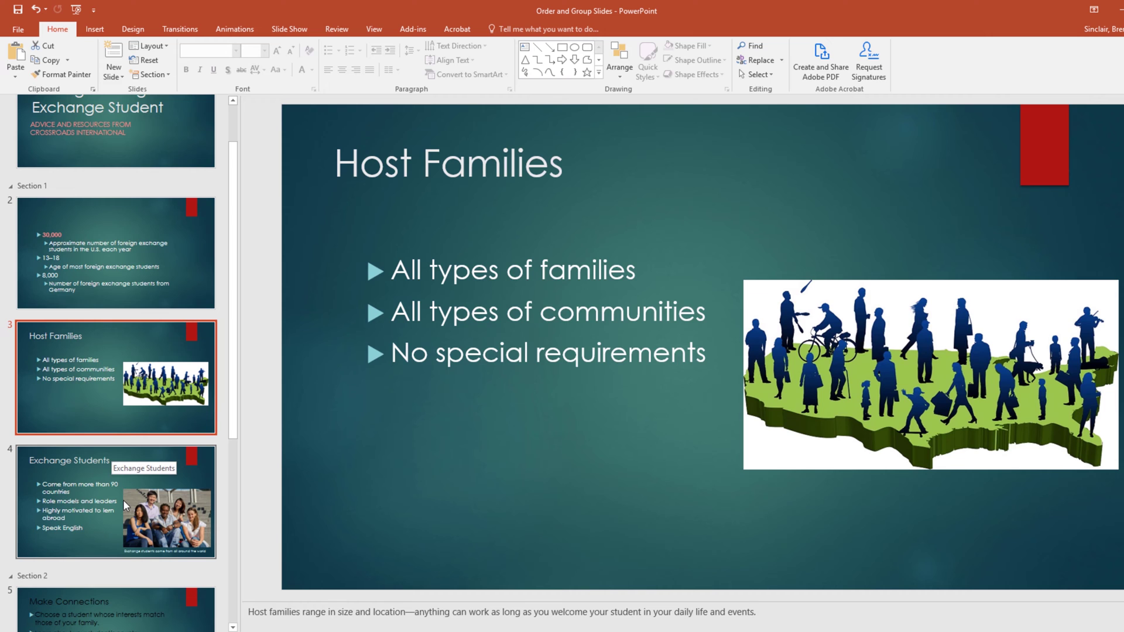
click(138, 508)
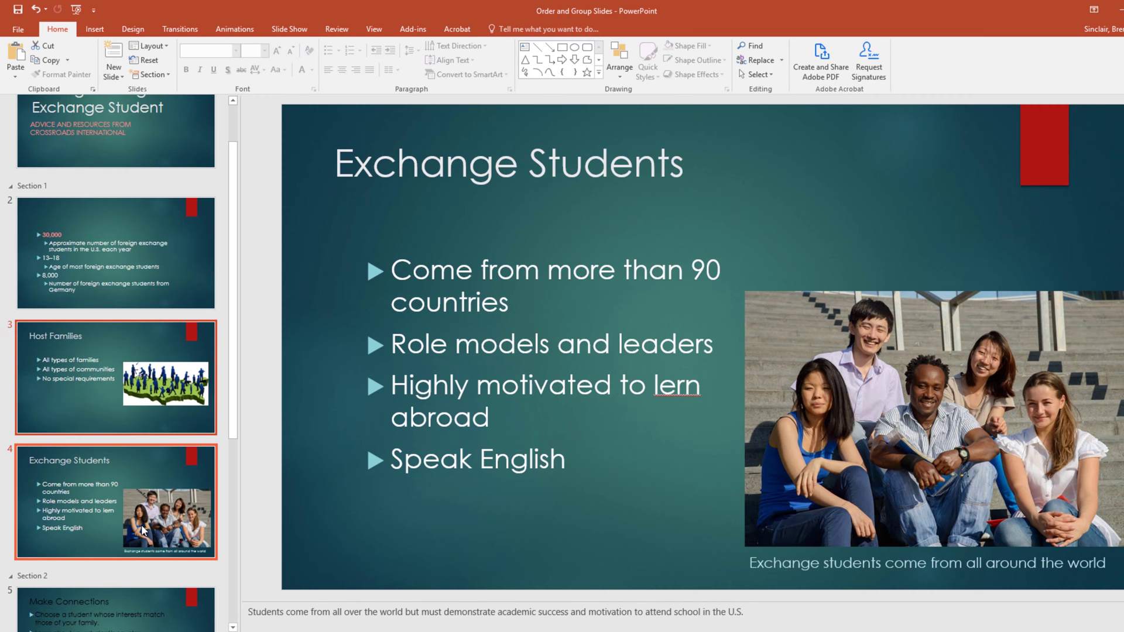
ctrl+click(102, 145)
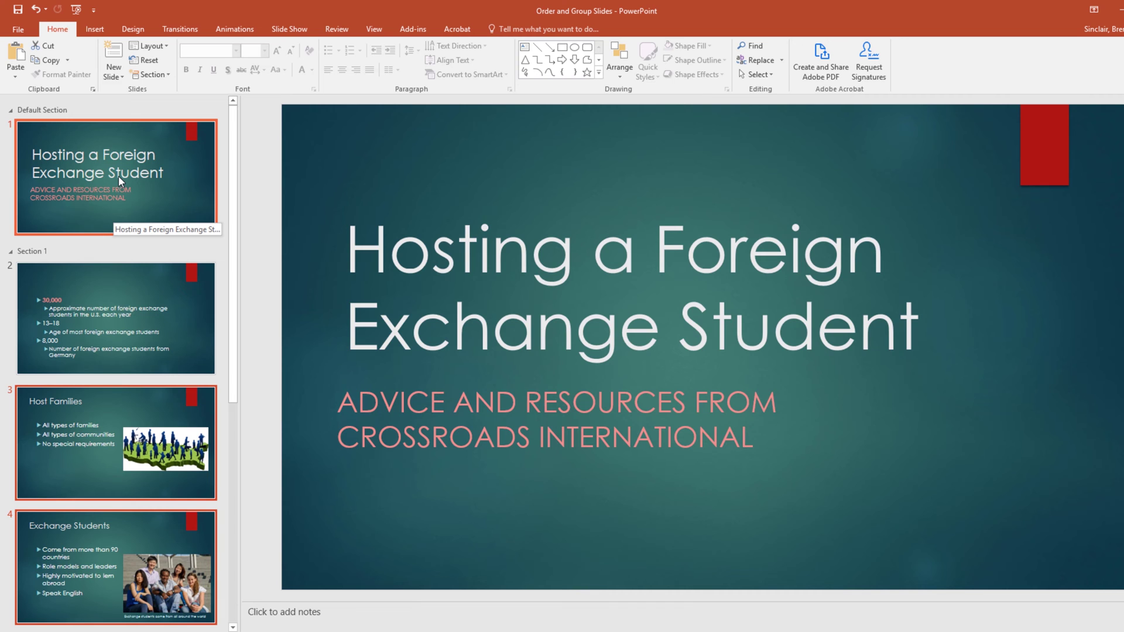
drag(118, 176, 114, 542)
scroll(91, 406, down, 2)
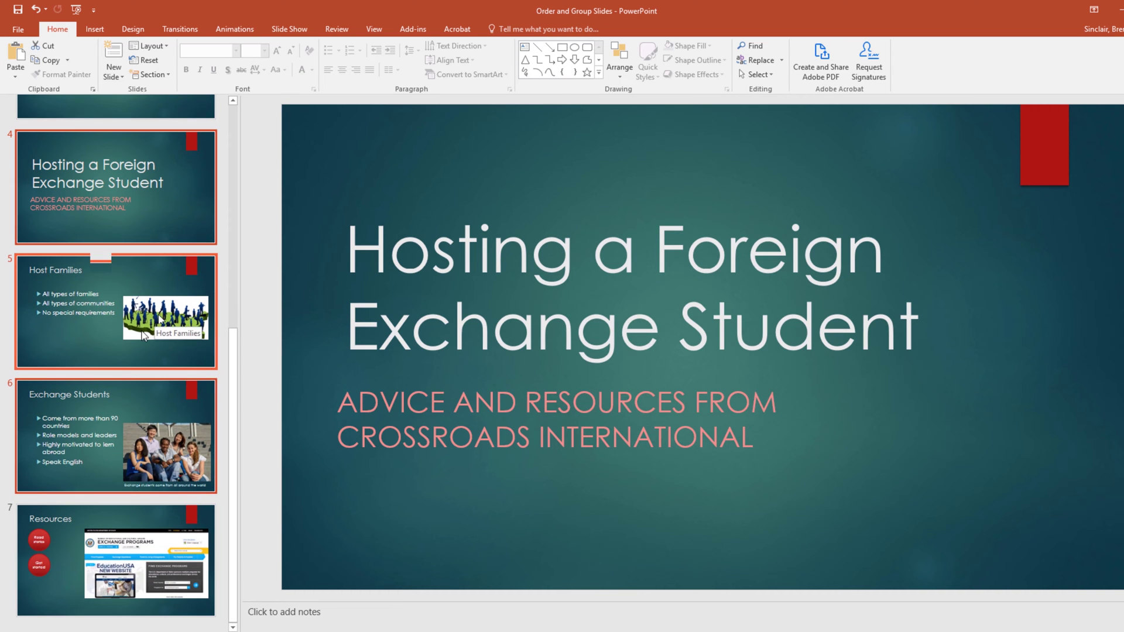
scroll(140, 329, up, 6)
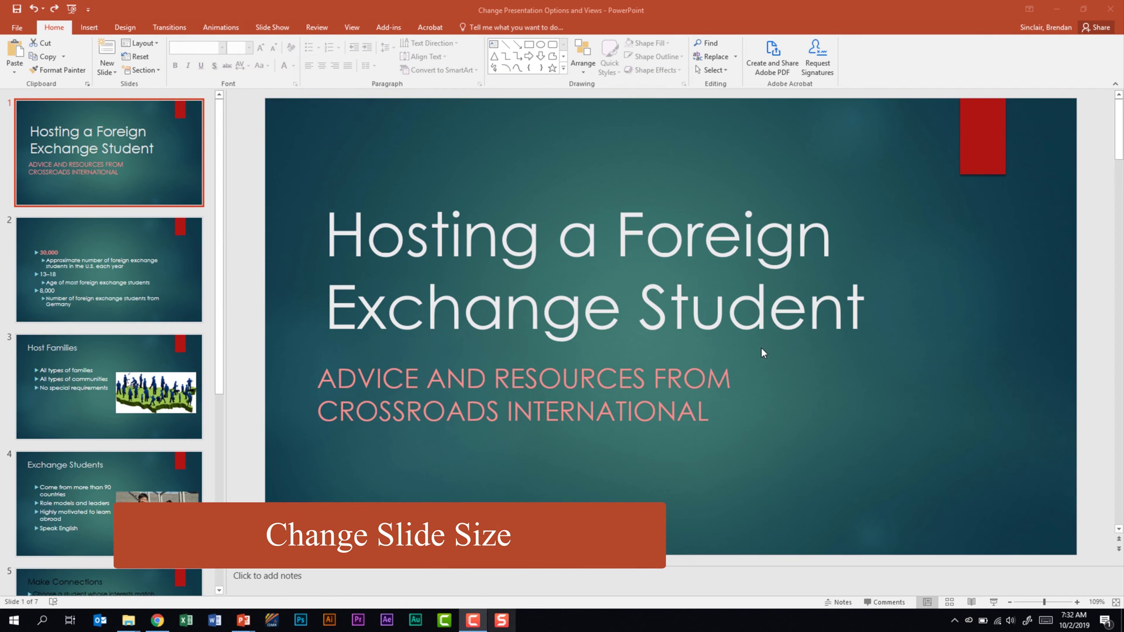
Set a custom Widescreen slide size (13.333 x 7.5 in) and choose Ensure Fit.
click(132, 30)
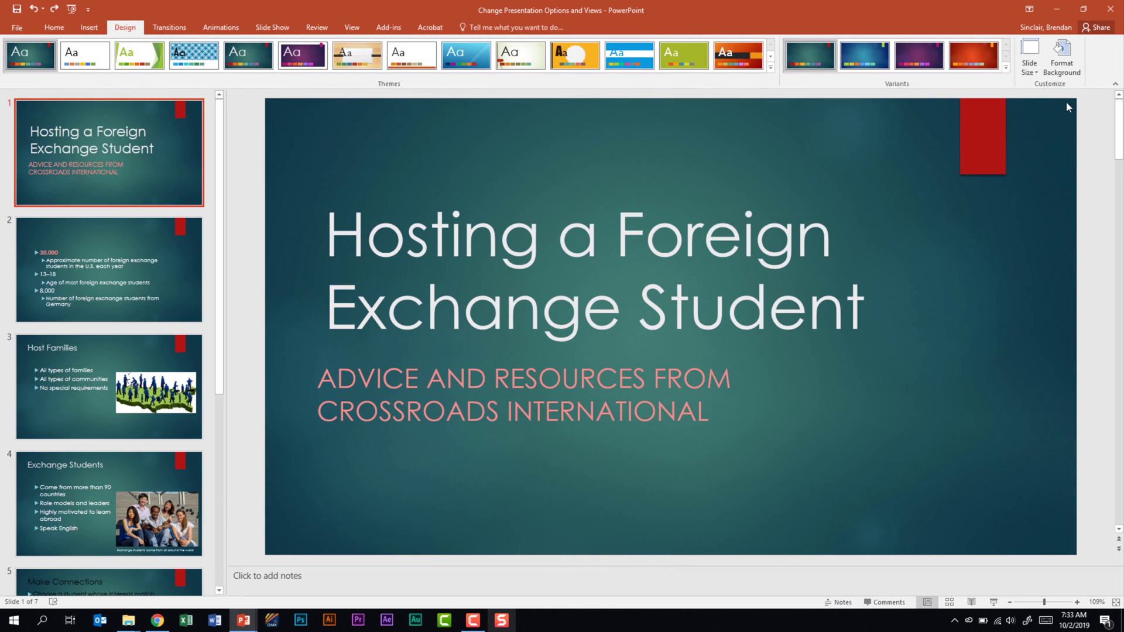
click(1037, 66)
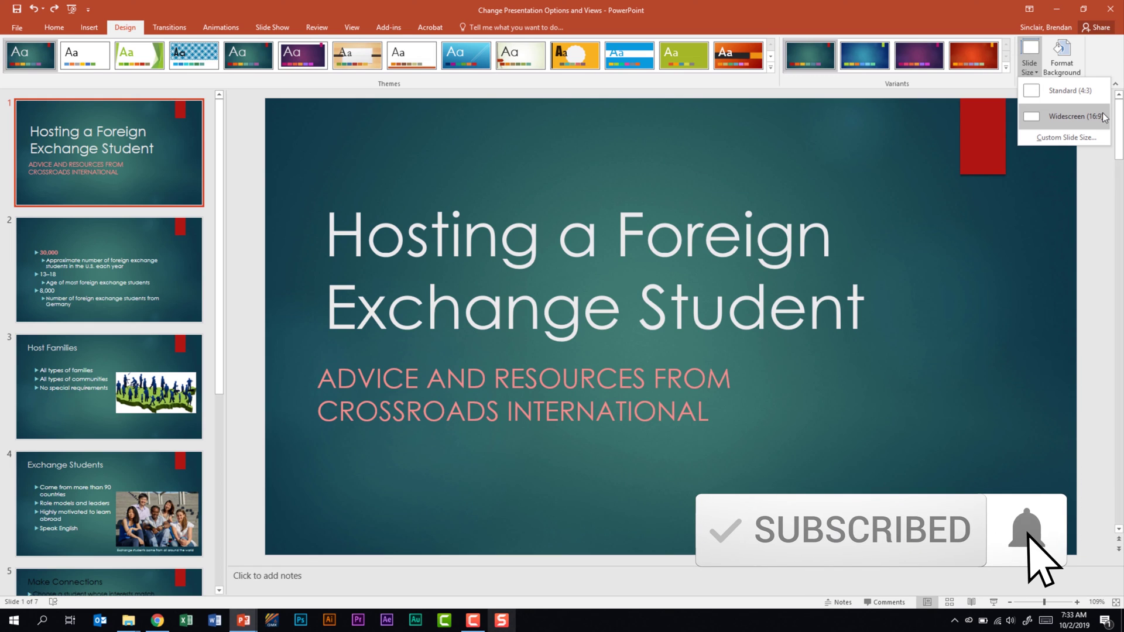
click(1083, 138)
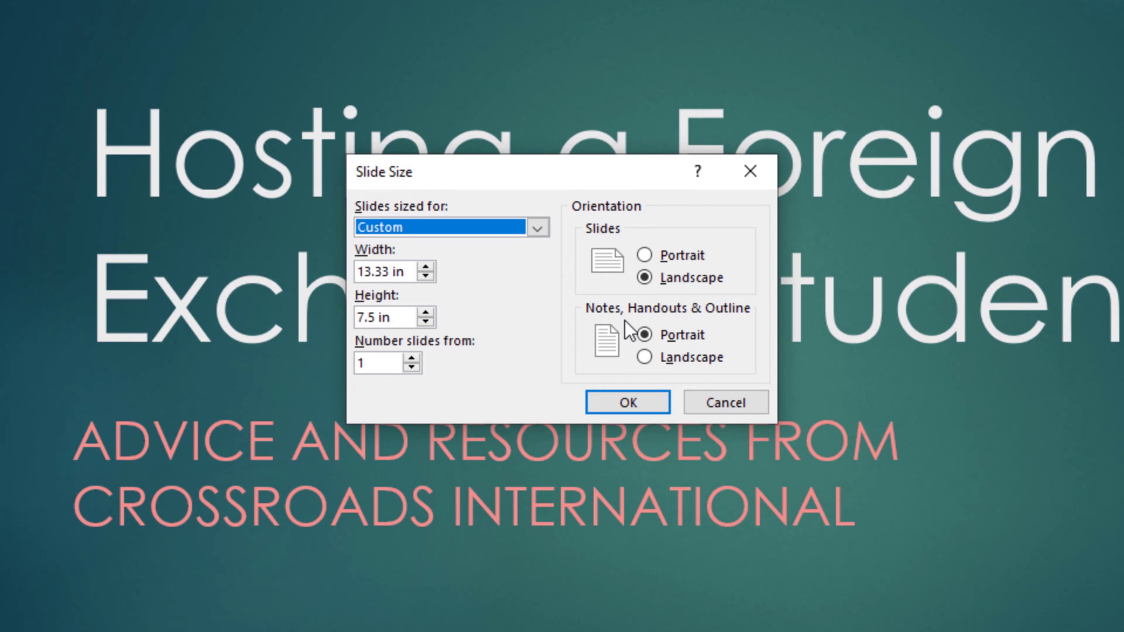
click(534, 227)
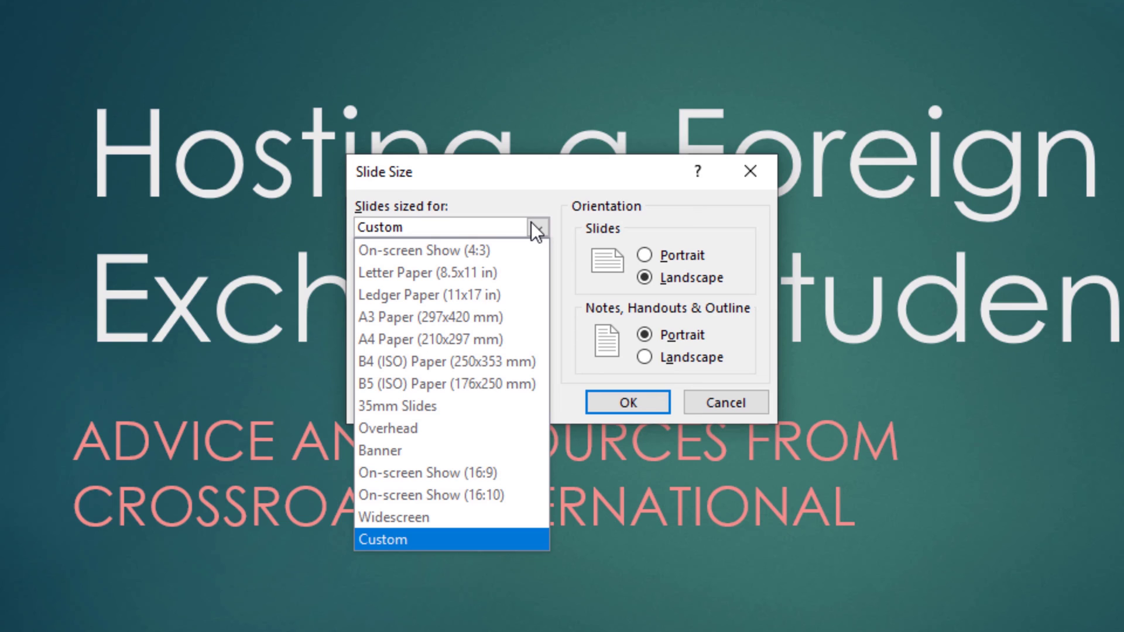
click(483, 513)
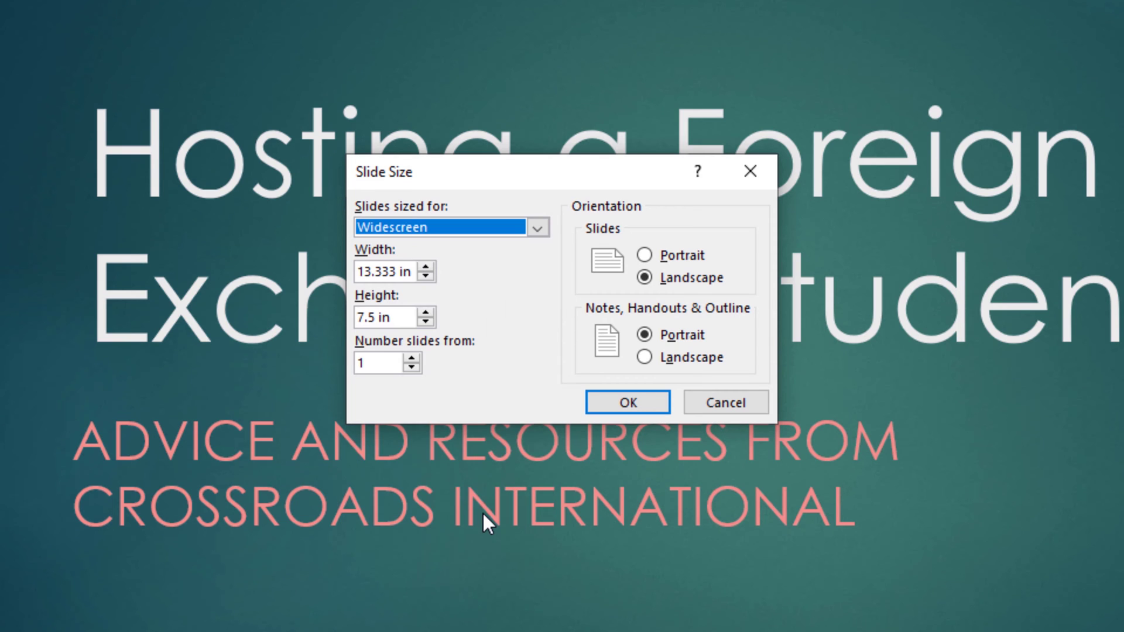
click(645, 400)
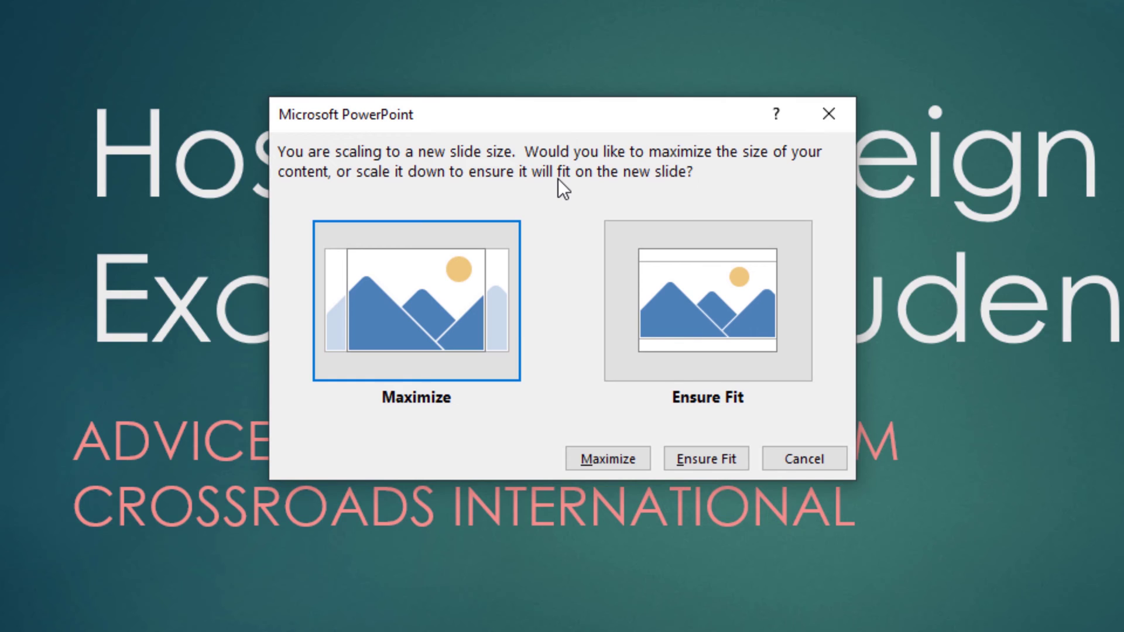
click(733, 290)
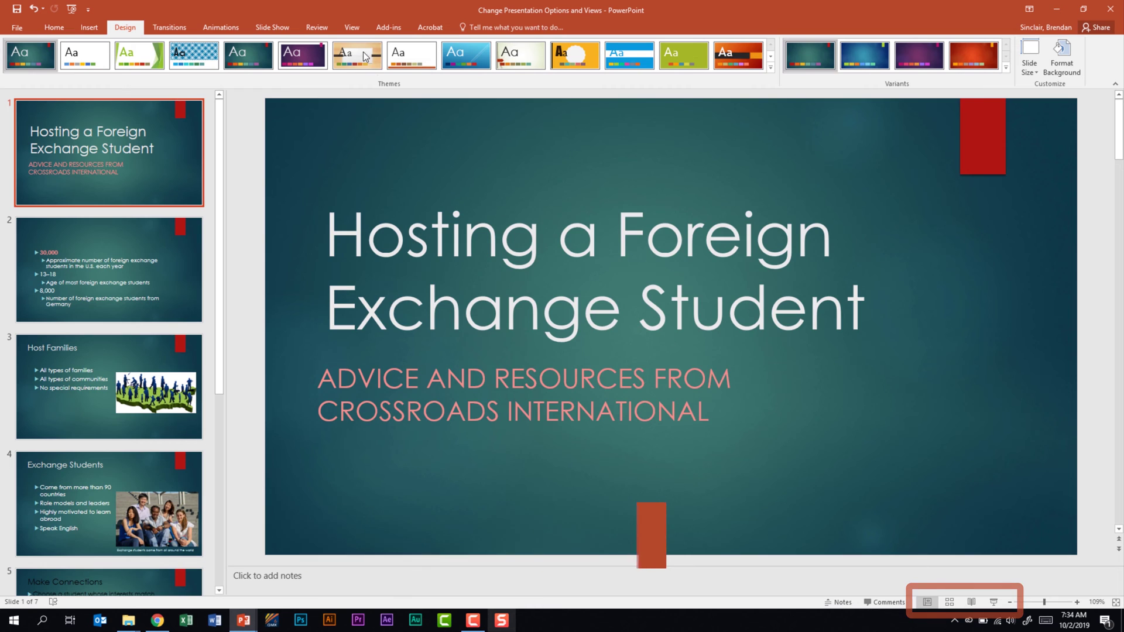
click(352, 27)
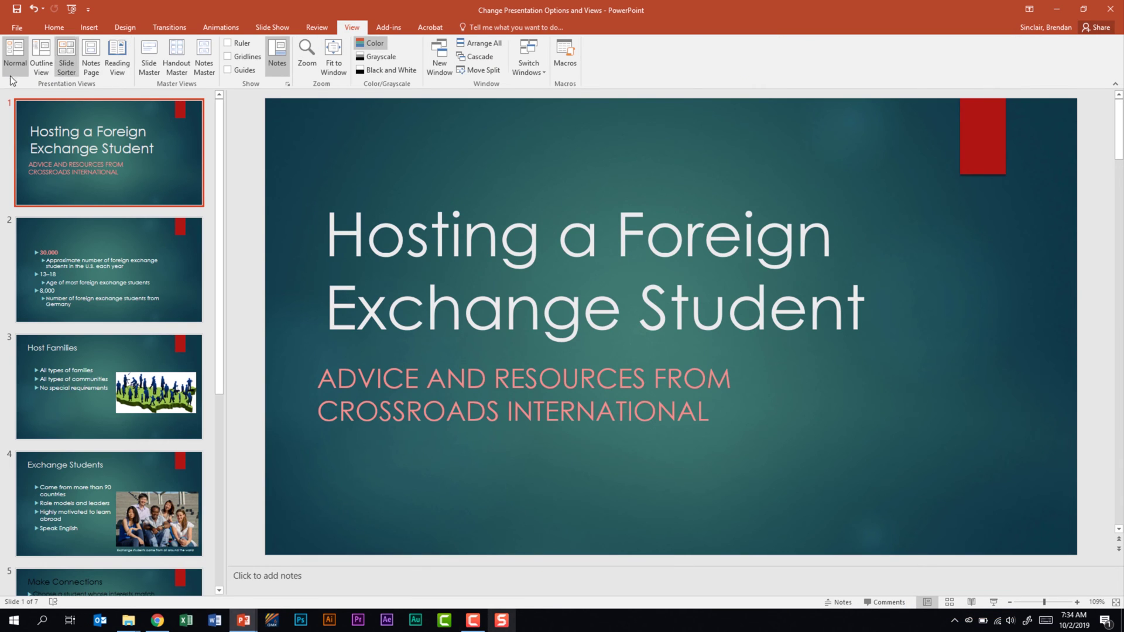
click(47, 72)
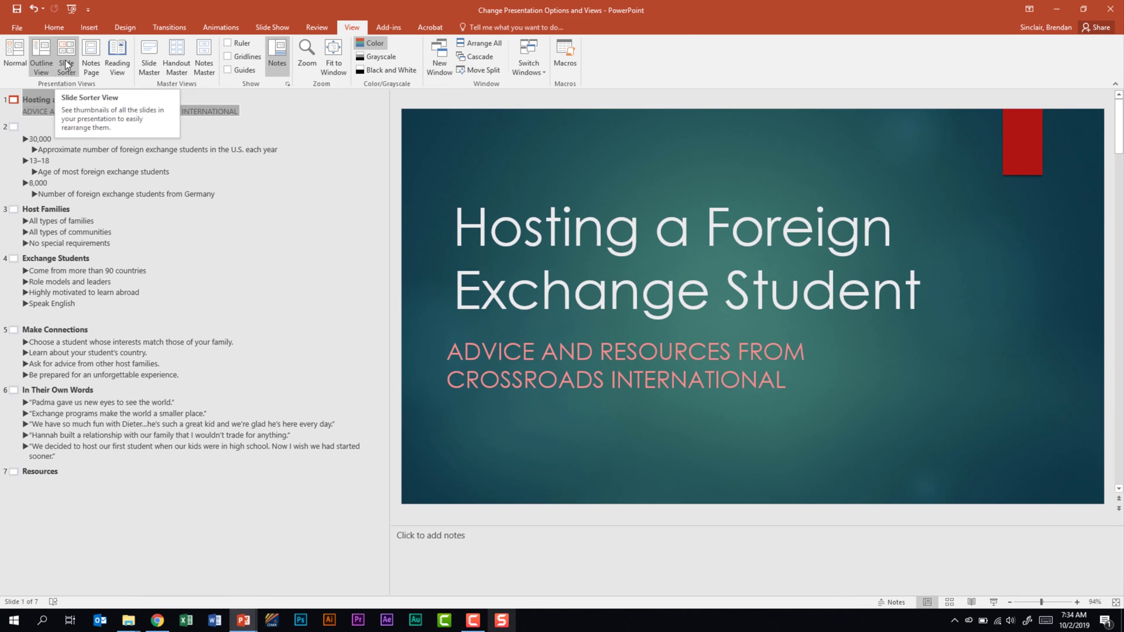
click(66, 65)
click(90, 59)
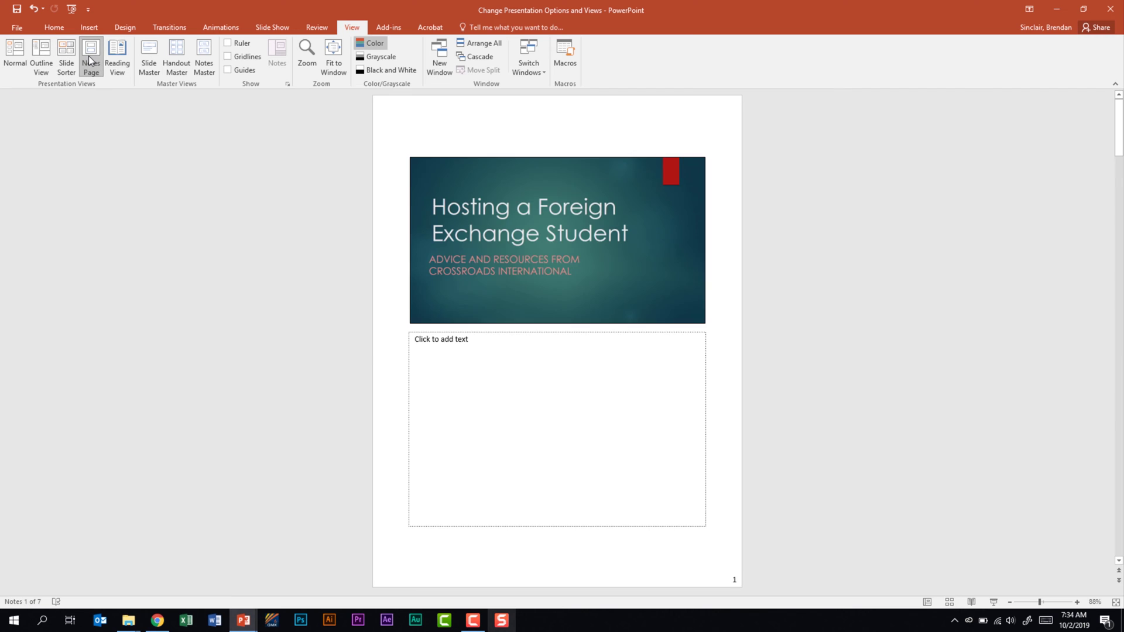
click(115, 60)
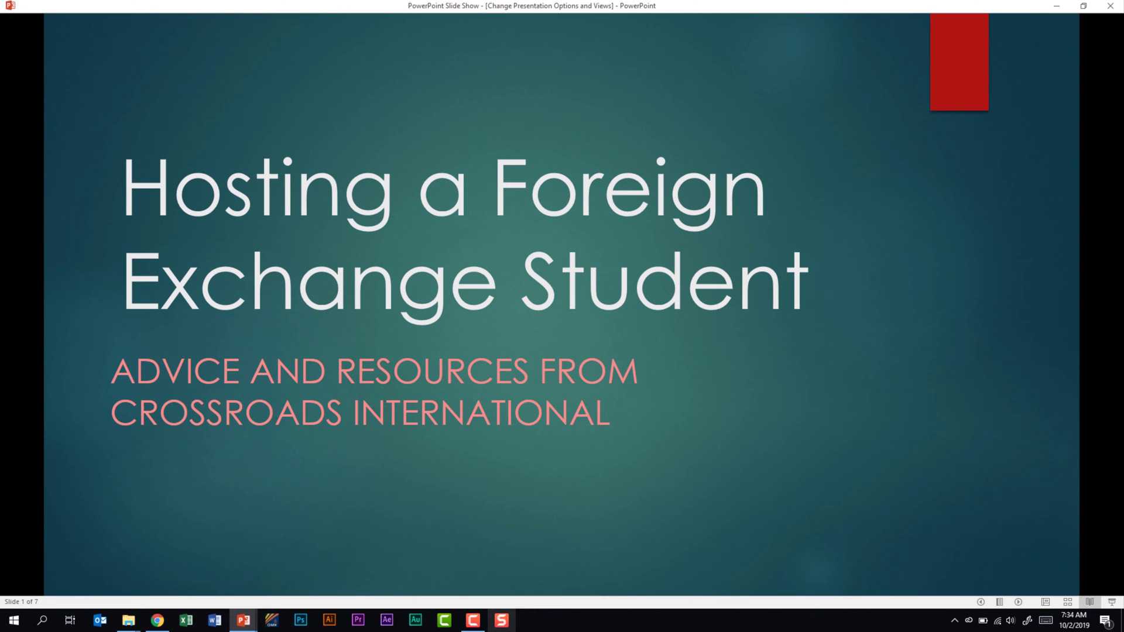
key(Escape)
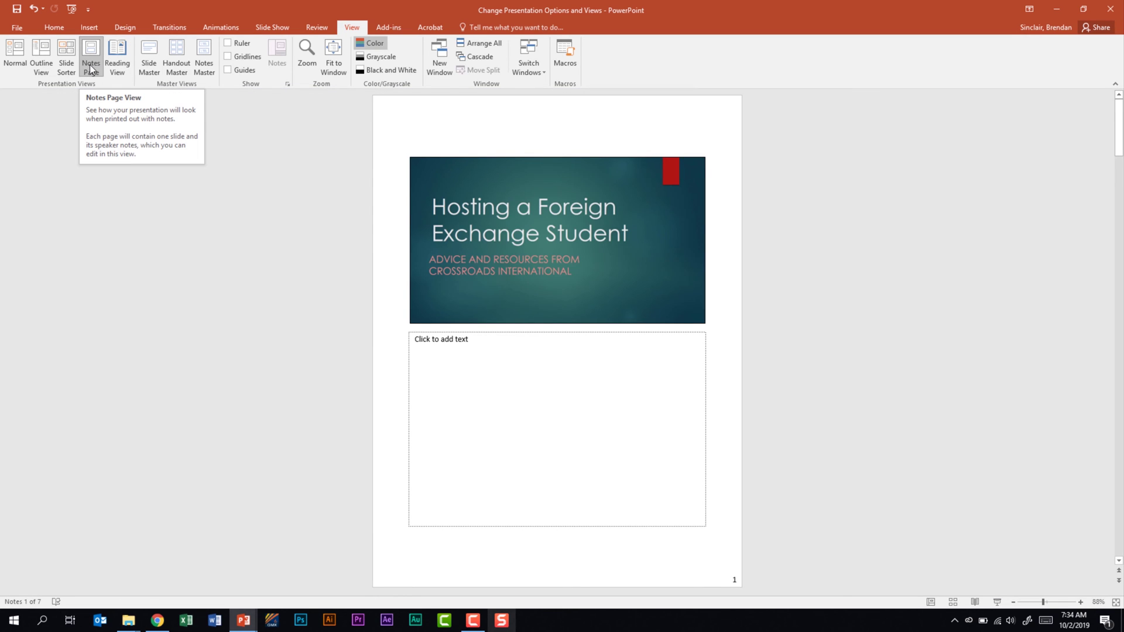
click(6, 64)
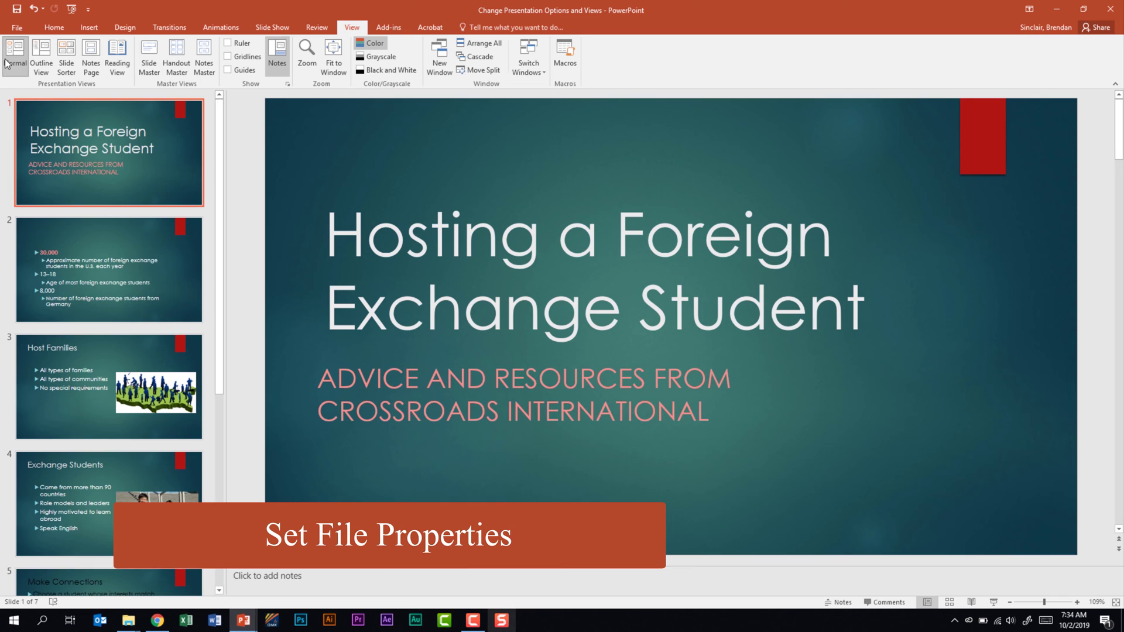
Enter 'PowerPoint' as the Title in the file's properties, then return to the slides.
click(17, 27)
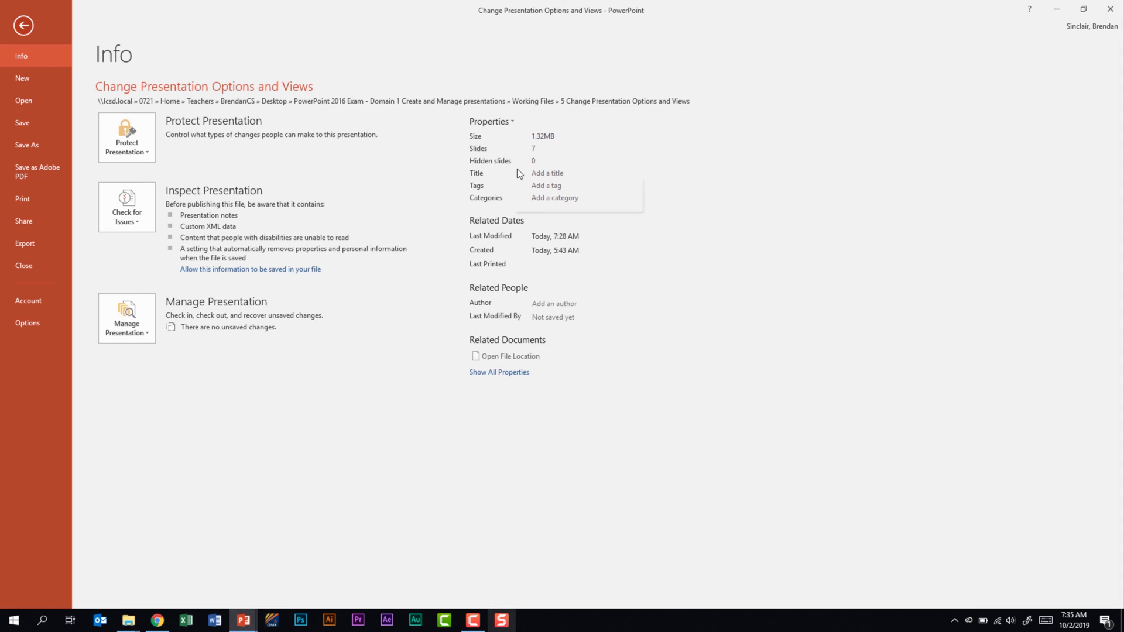
click(513, 373)
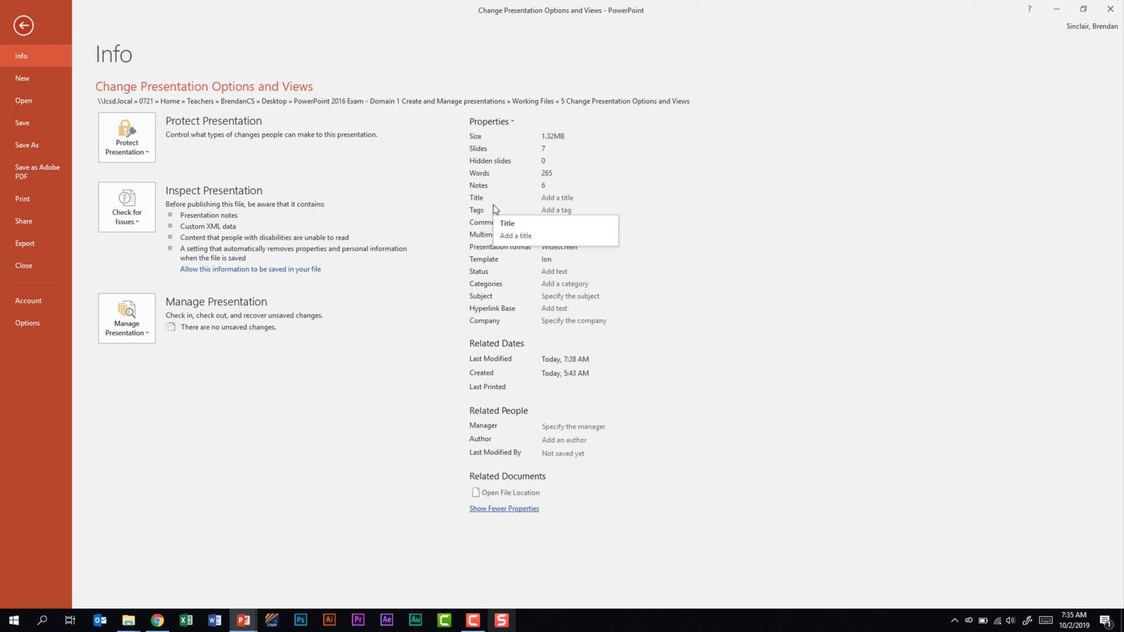
click(557, 199)
click(587, 199)
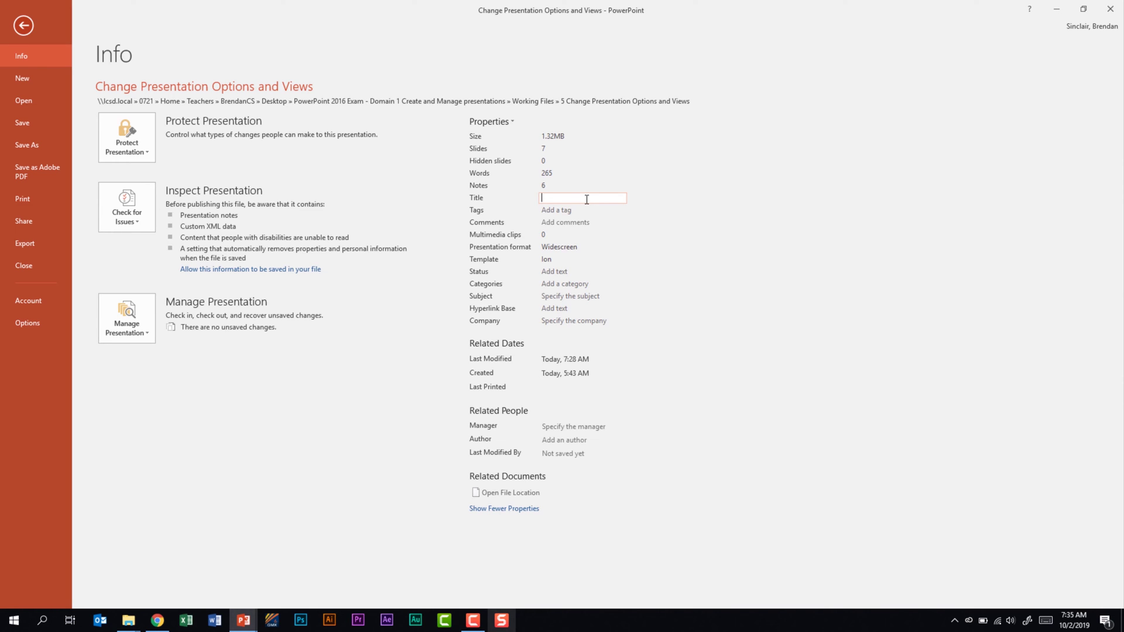
text(PowerPoint)
click(789, 211)
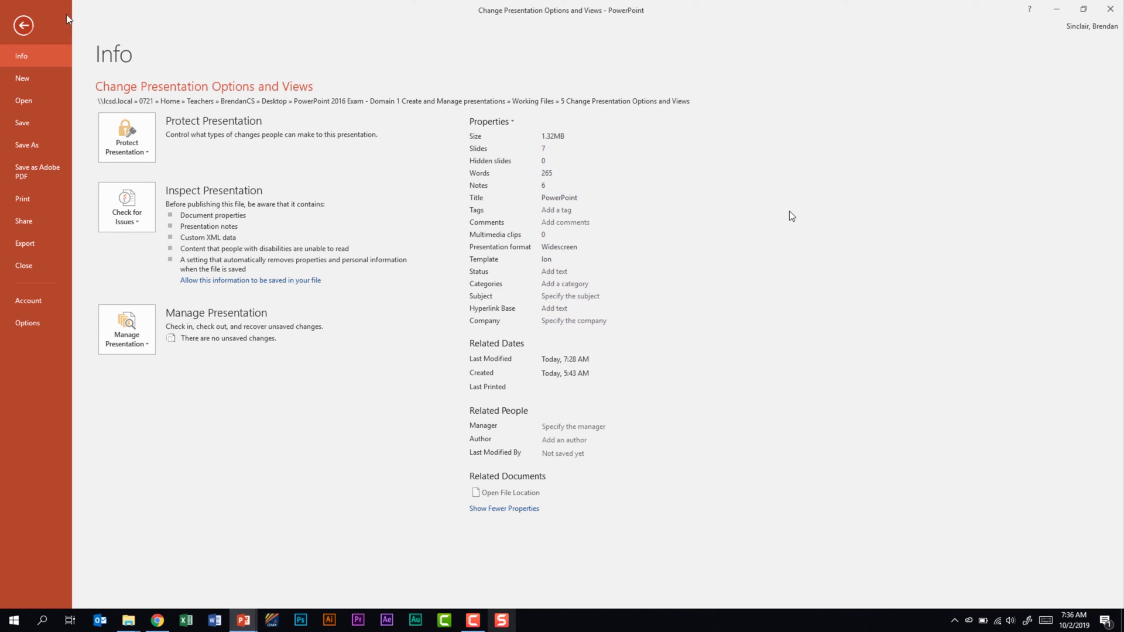
click(23, 25)
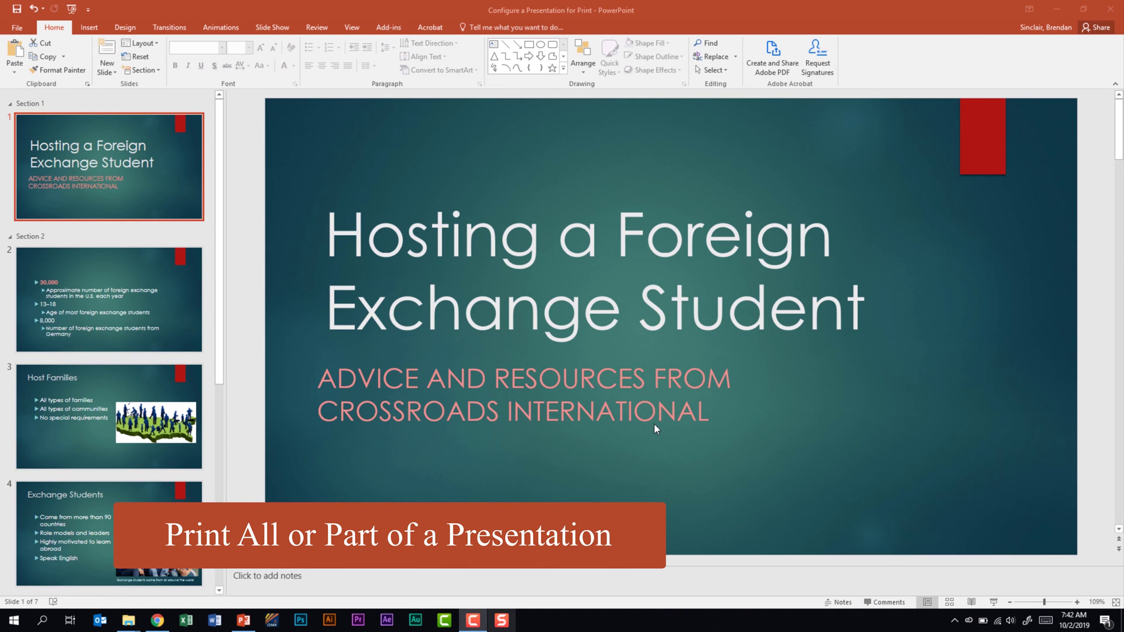
Select slides 5 through 7, from Make Connections to the last slide.
scroll(202, 444, down, 4)
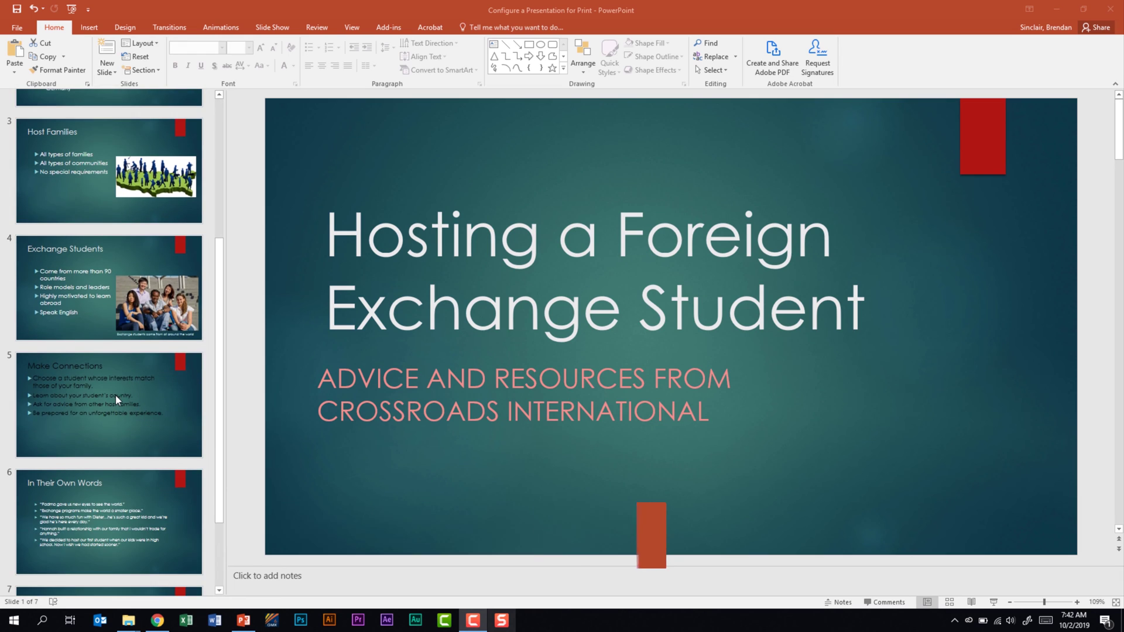
scroll(115, 395, down, 2)
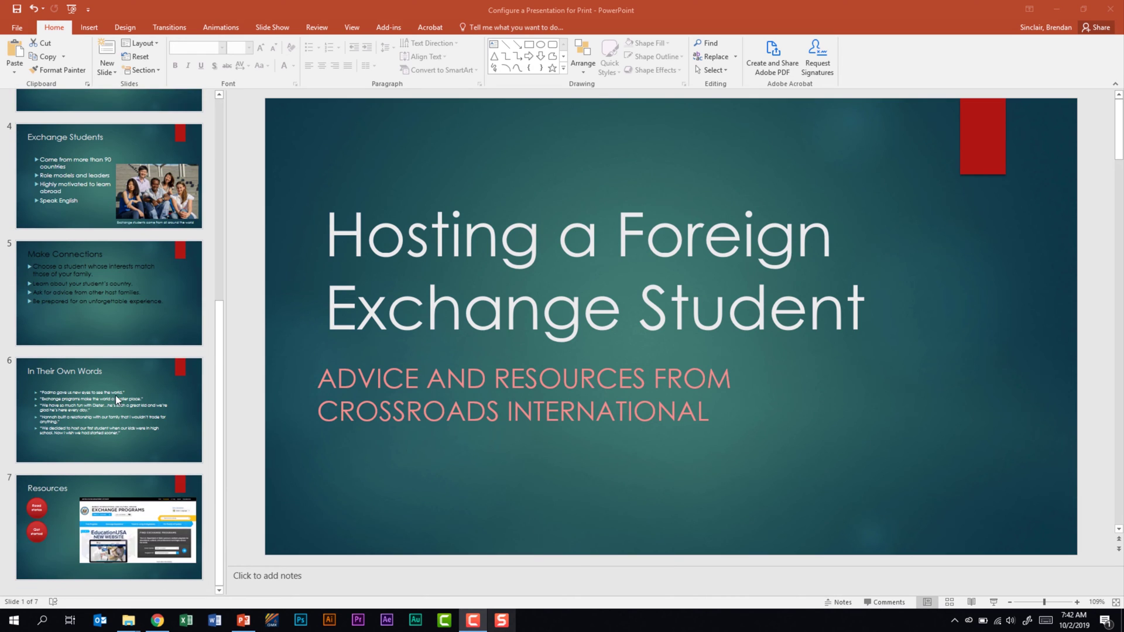
click(88, 296)
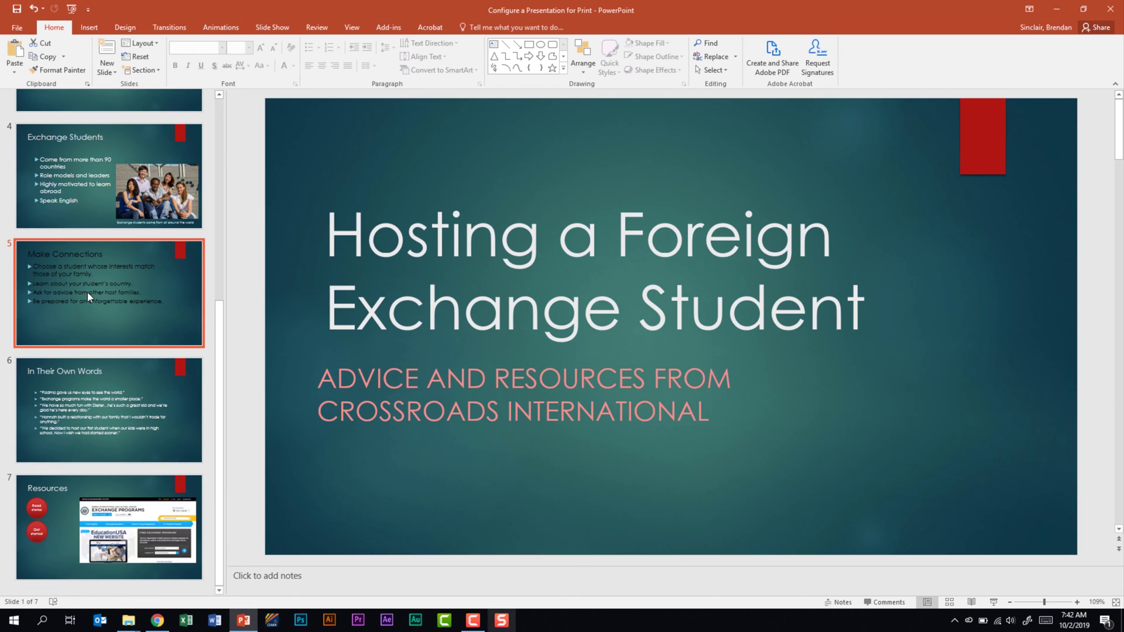
shift+click(140, 541)
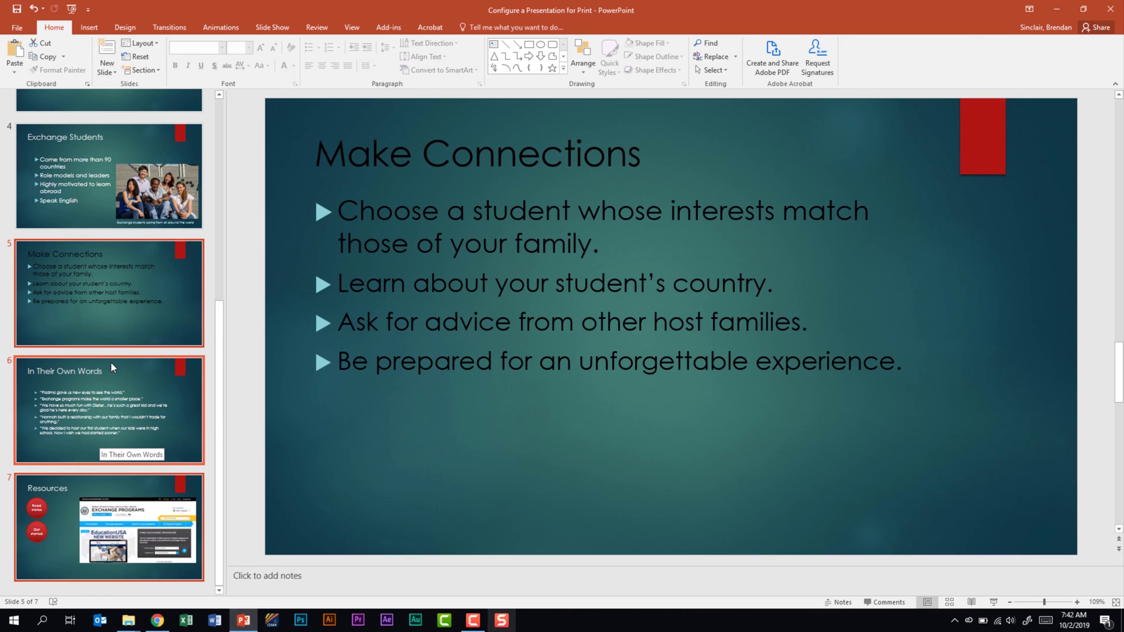
Set the print range to Print Selection and page through the preview.
click(19, 29)
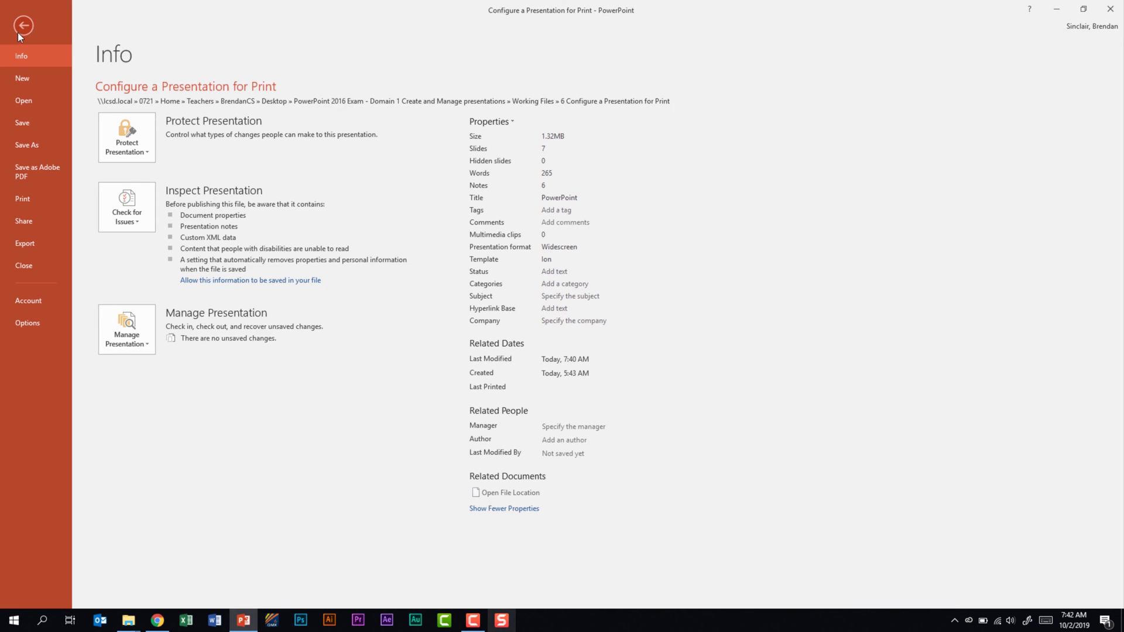
click(47, 204)
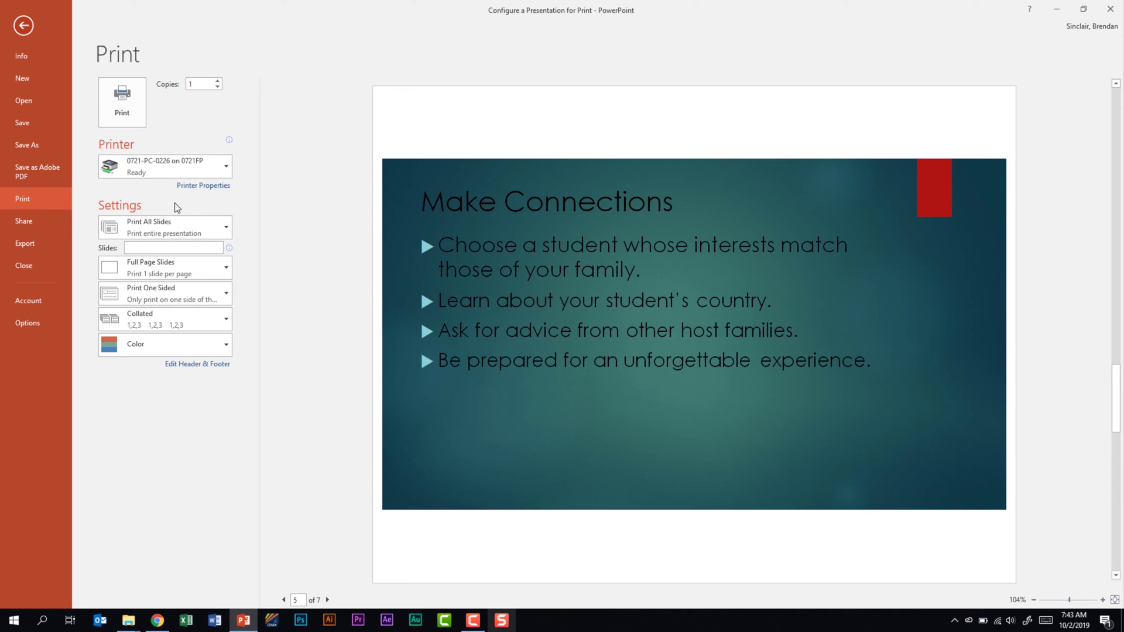
click(189, 230)
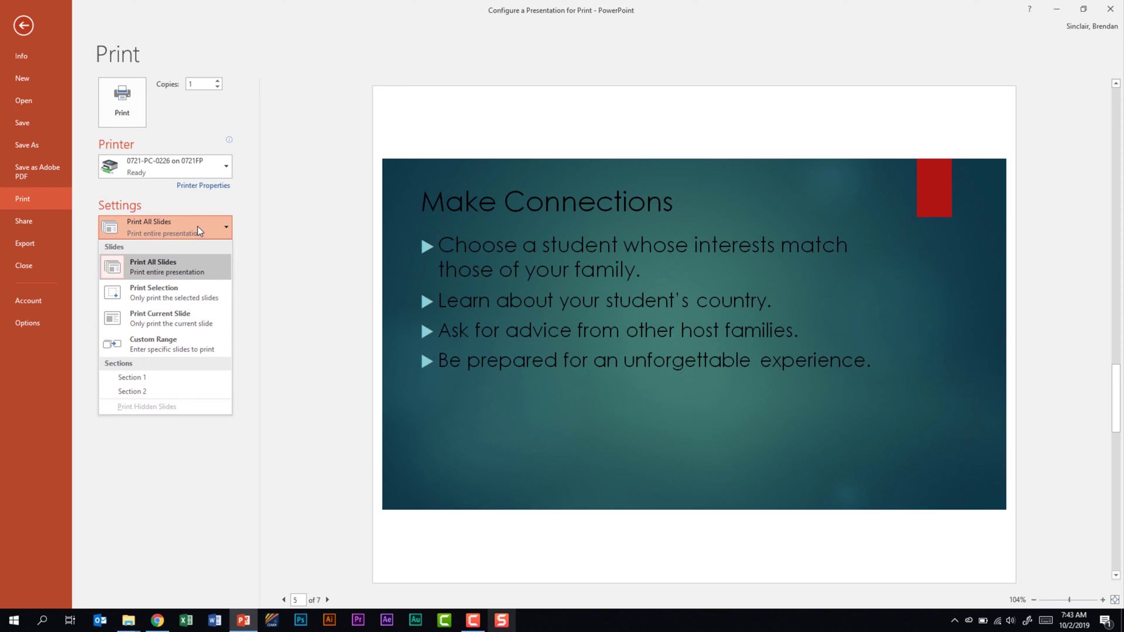
click(175, 297)
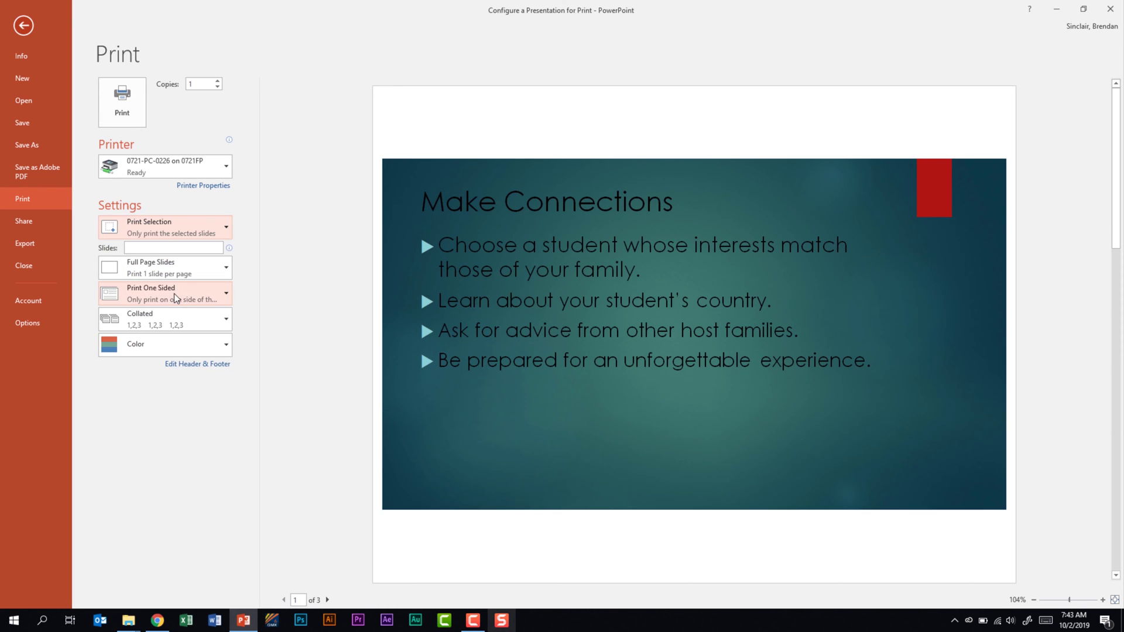
click(327, 600)
click(327, 600)
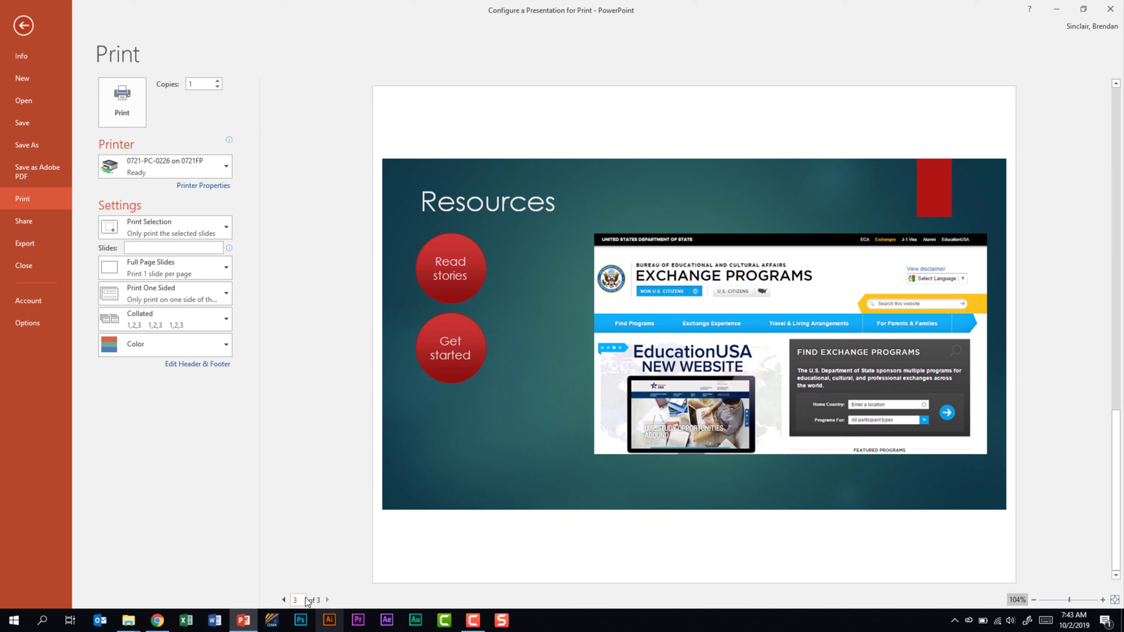
click(284, 600)
click(284, 599)
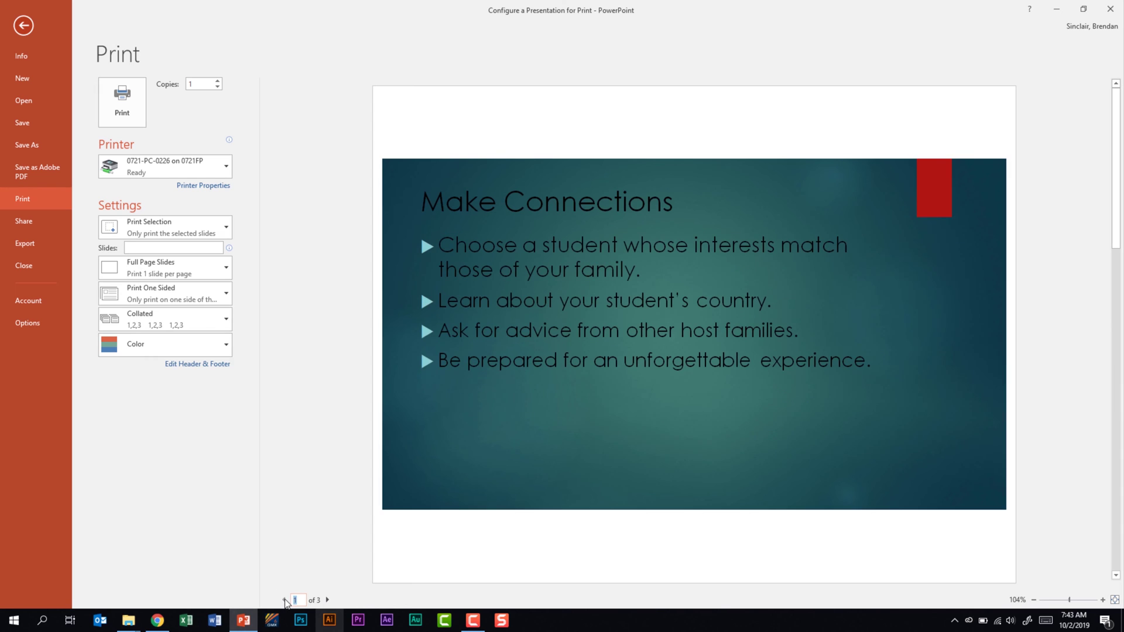
Try Print Current Slide, then settle on printing only Section 2.
click(200, 228)
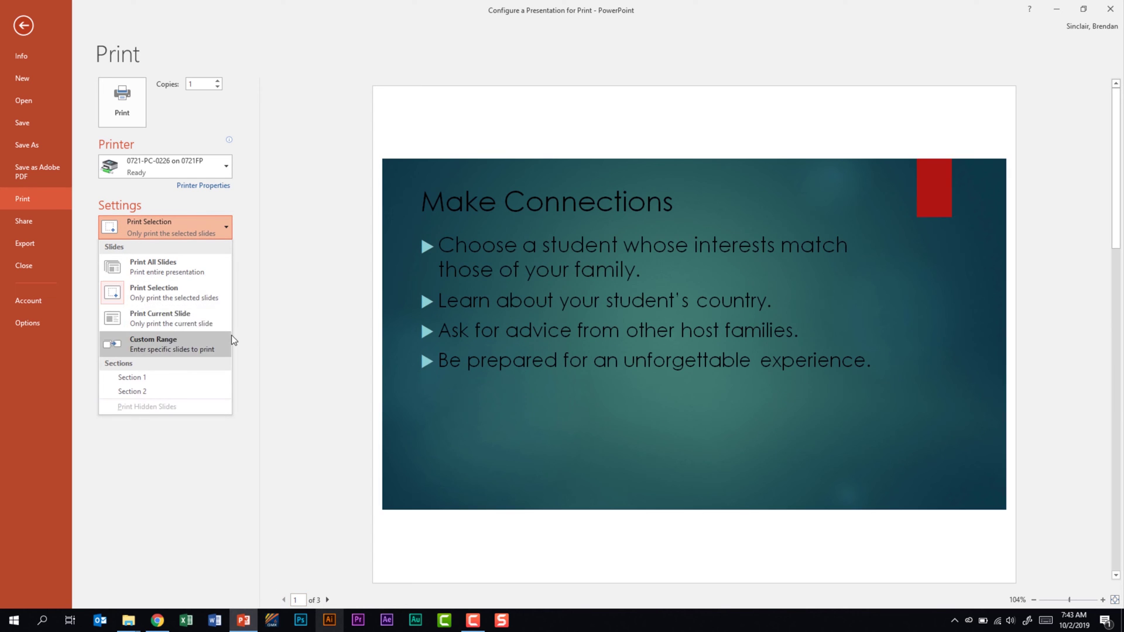
click(193, 325)
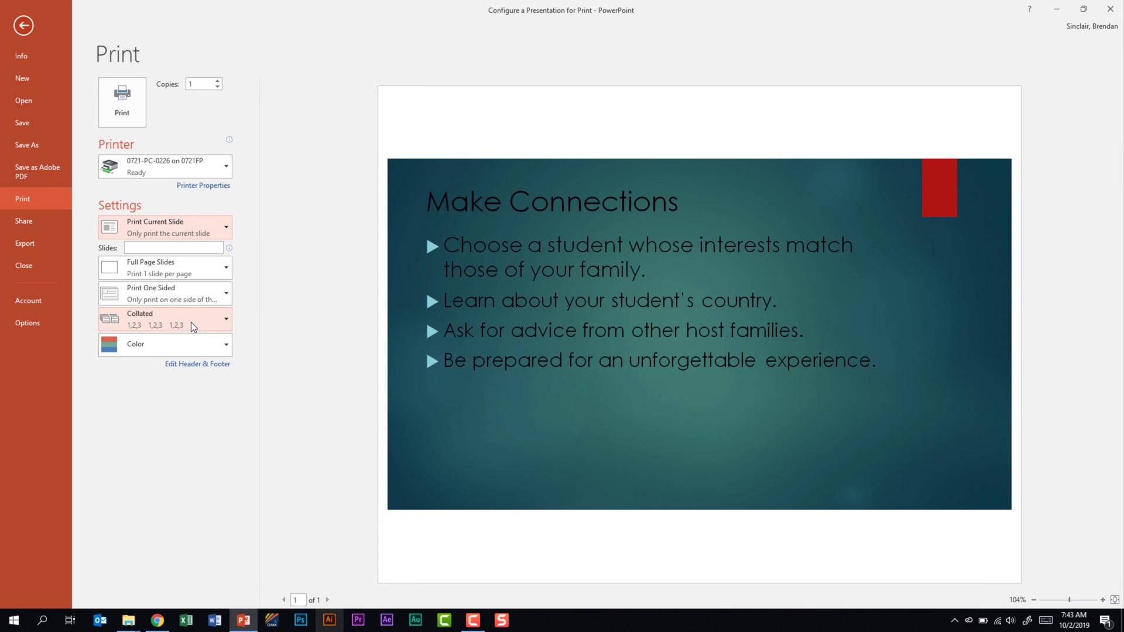
click(229, 226)
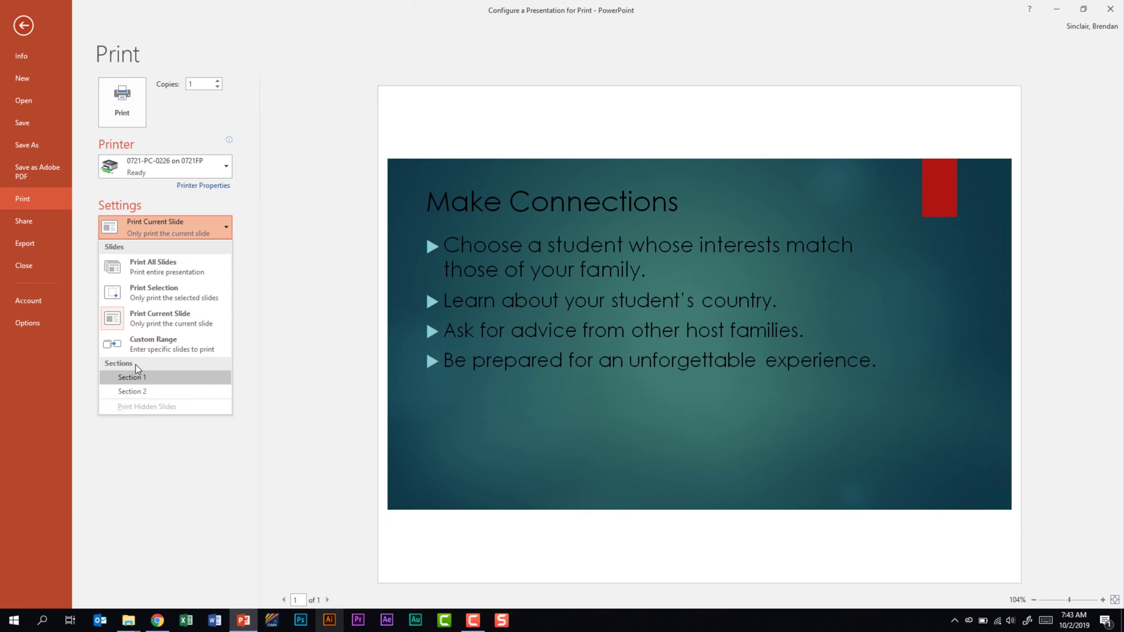
click(162, 392)
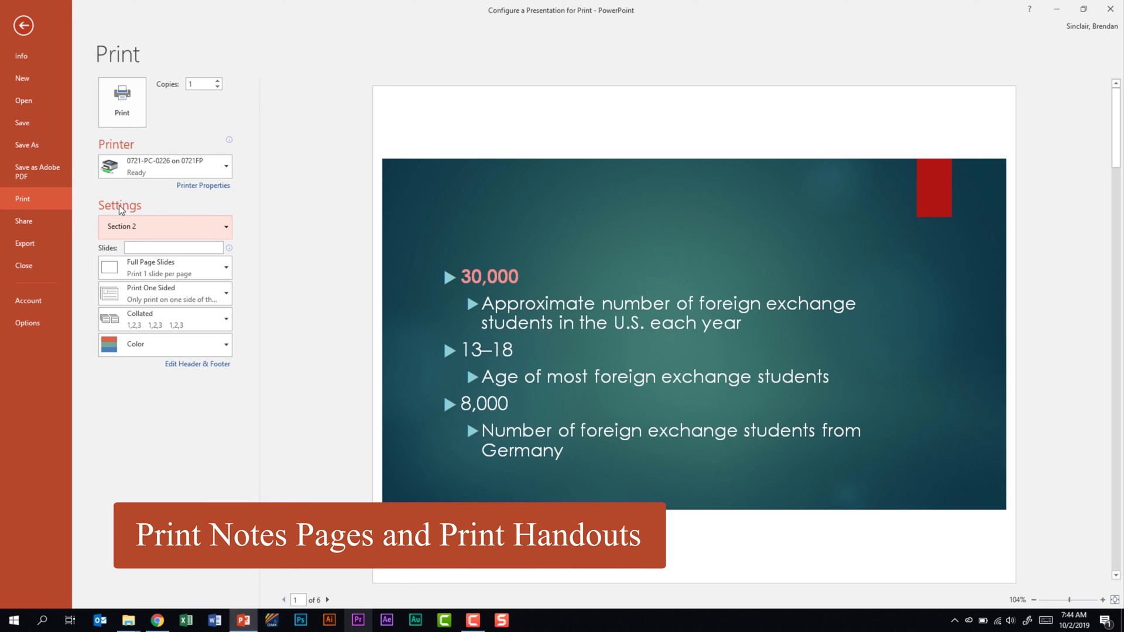
Keep the Full Page Slides layout and set the print colour to Pure Black and White.
click(219, 272)
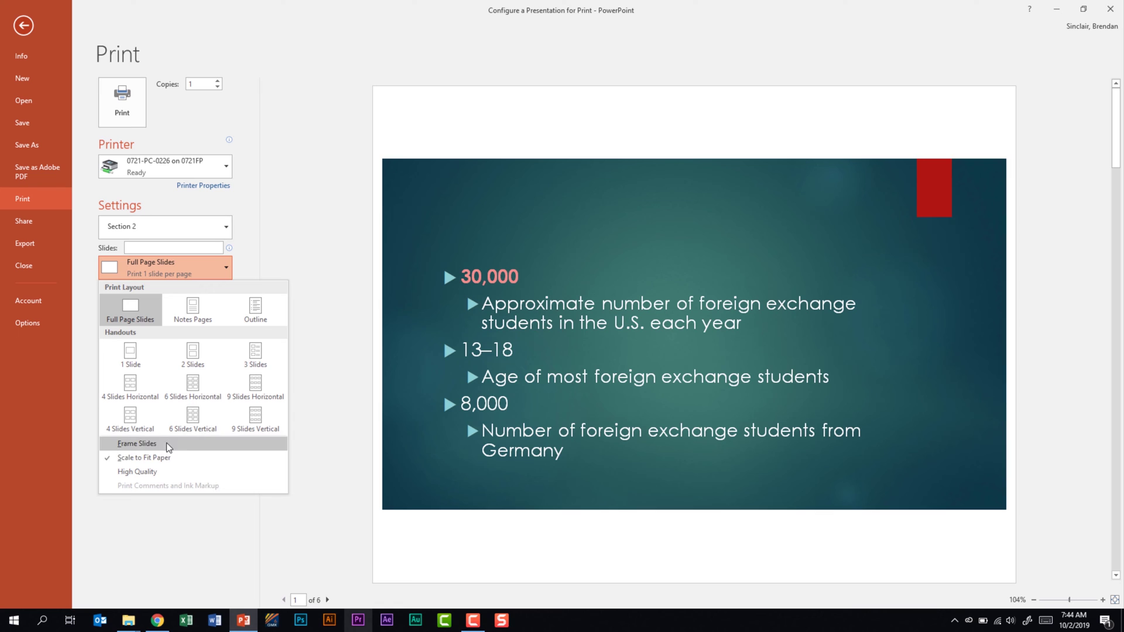
click(254, 262)
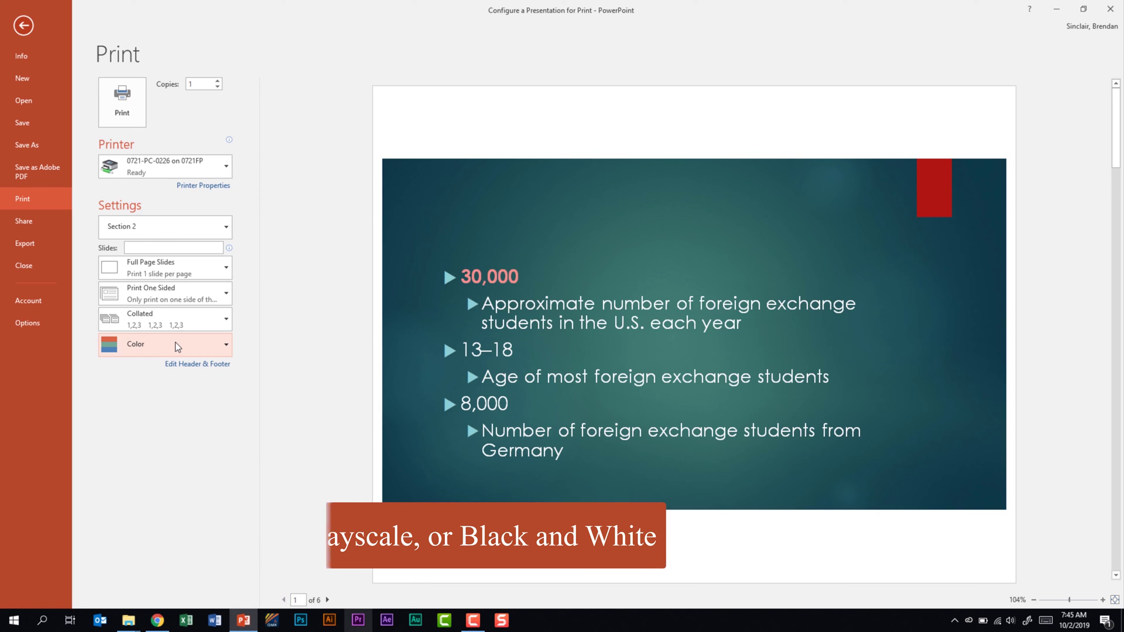
click(210, 346)
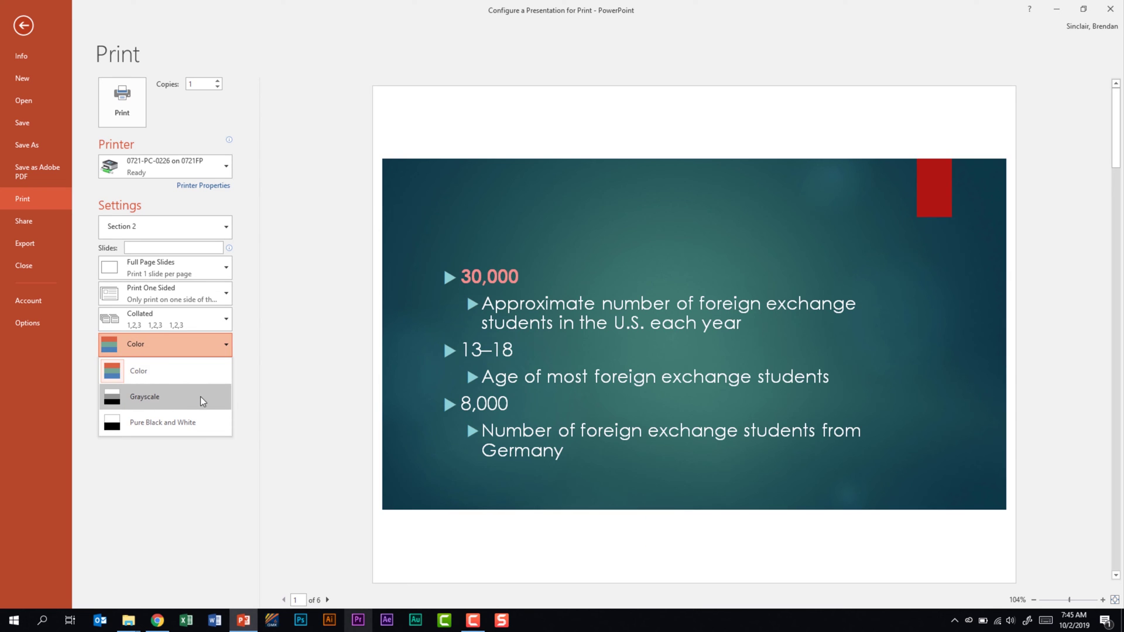
click(212, 425)
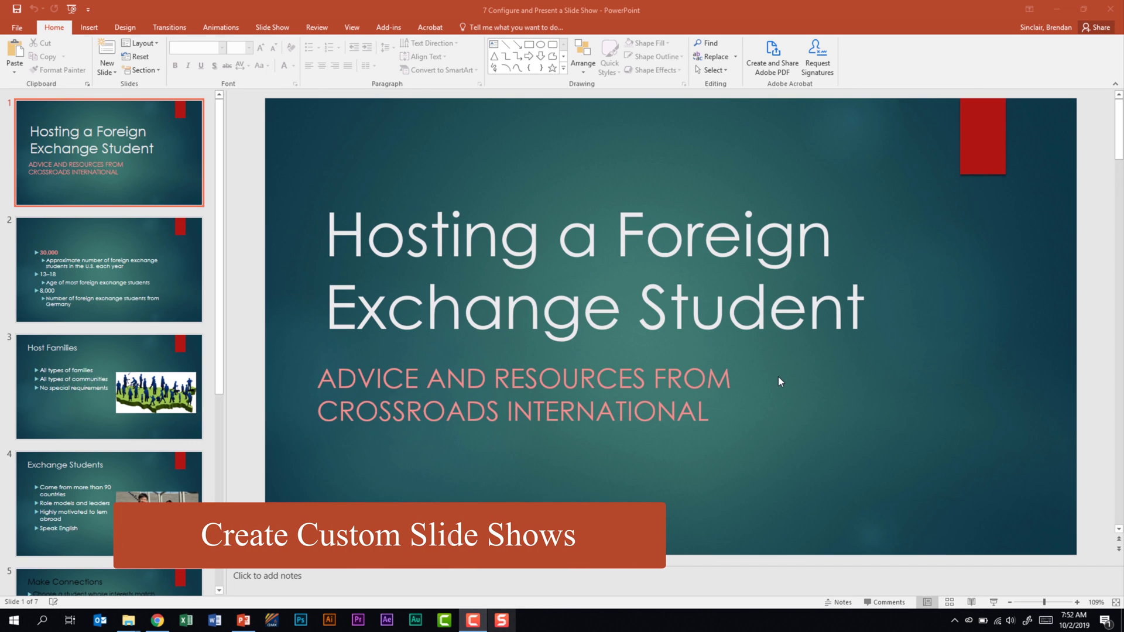
Start a new custom show named 'PowerPoint Example'.
click(274, 27)
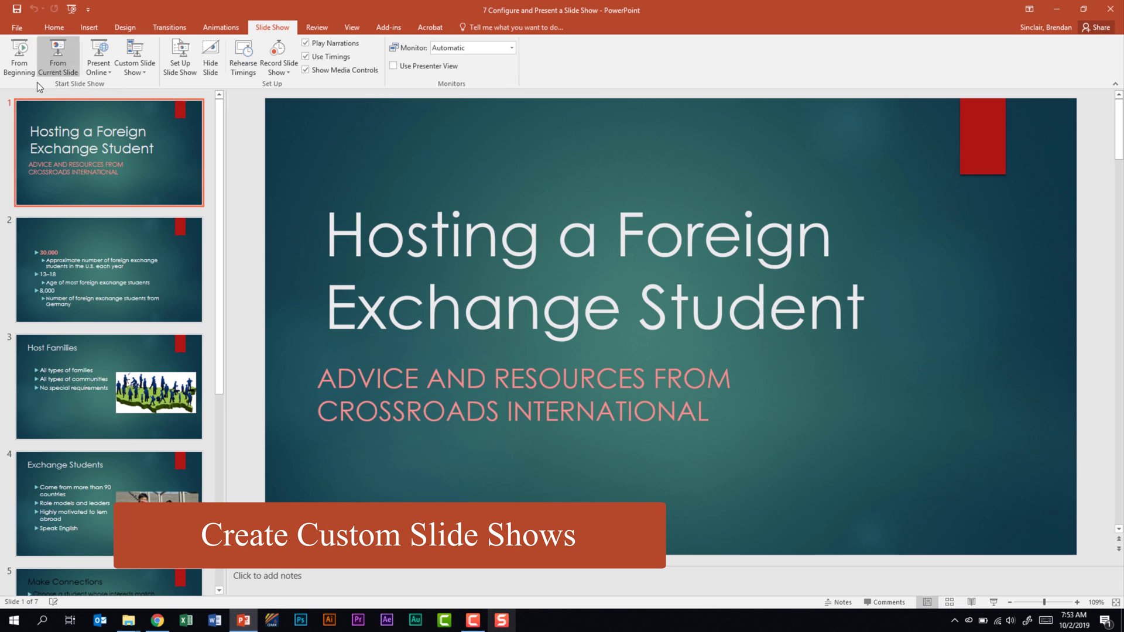
click(149, 71)
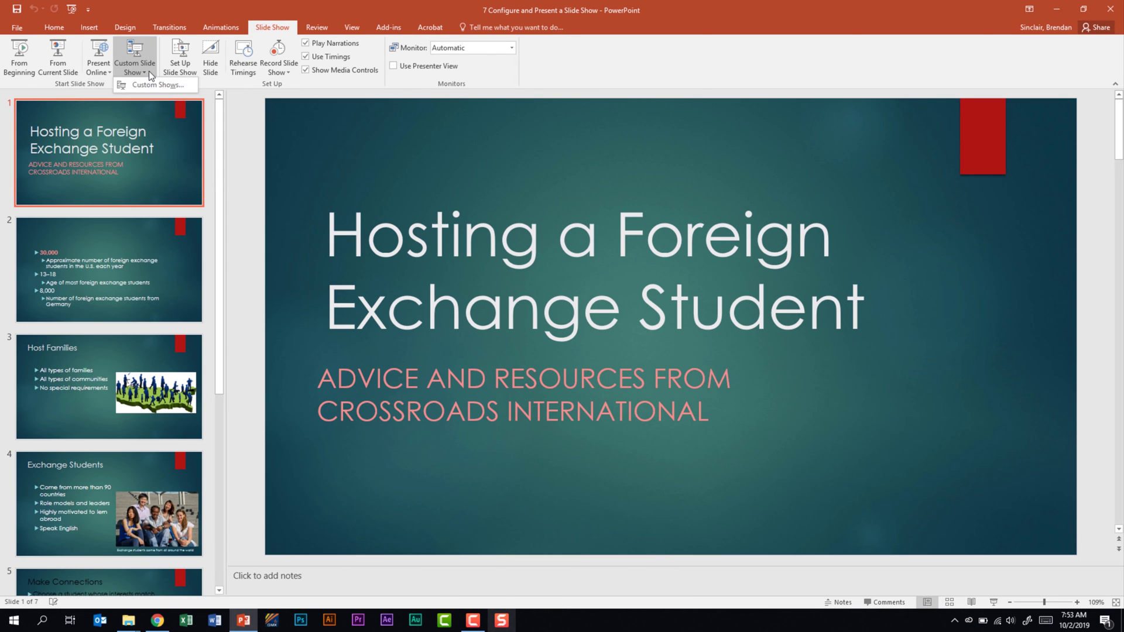
click(177, 85)
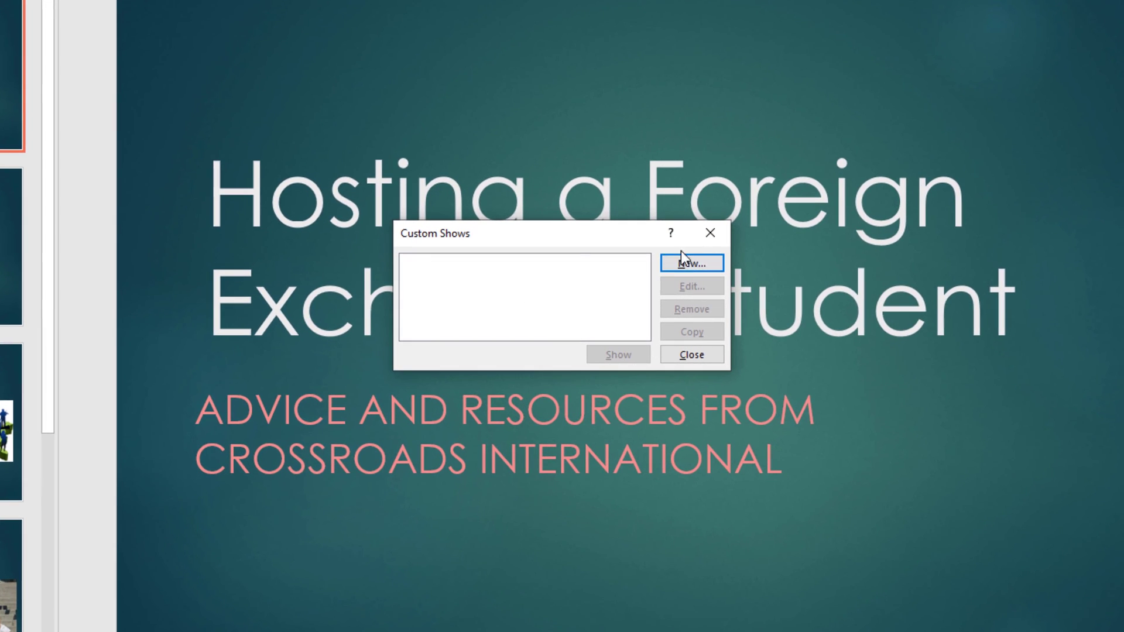
click(690, 263)
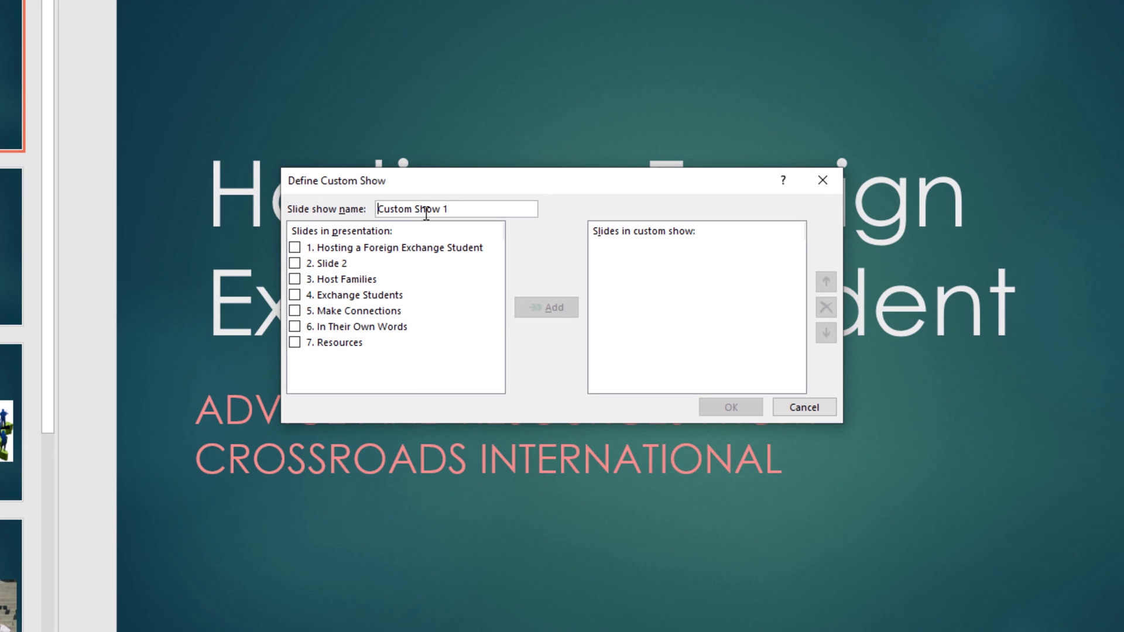
drag(448, 209, 356, 209)
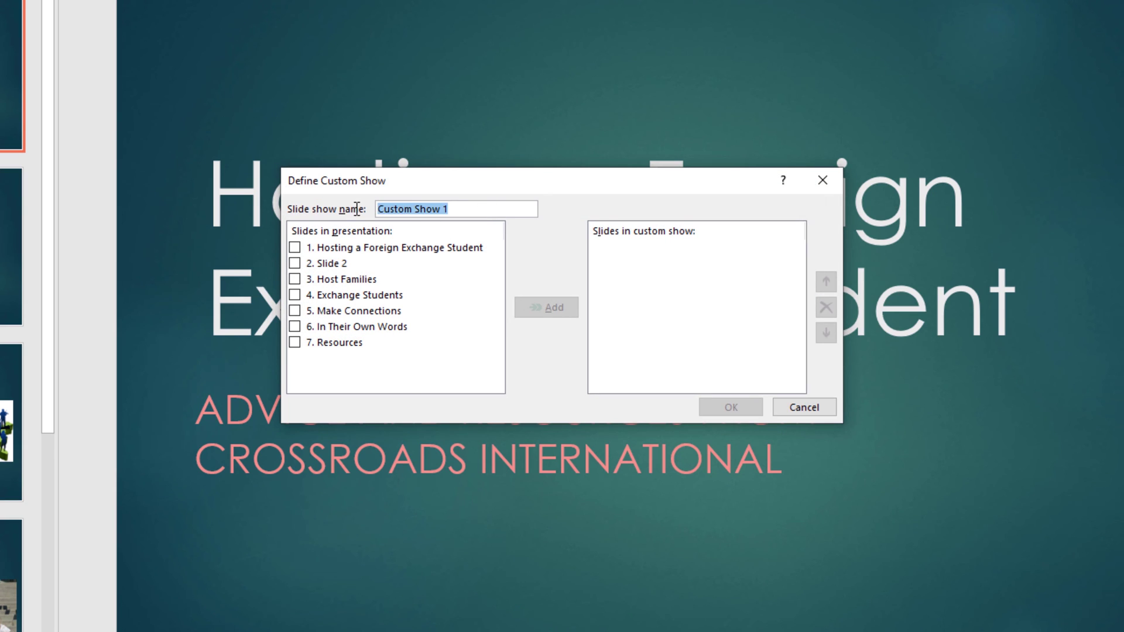
text(PowerP)
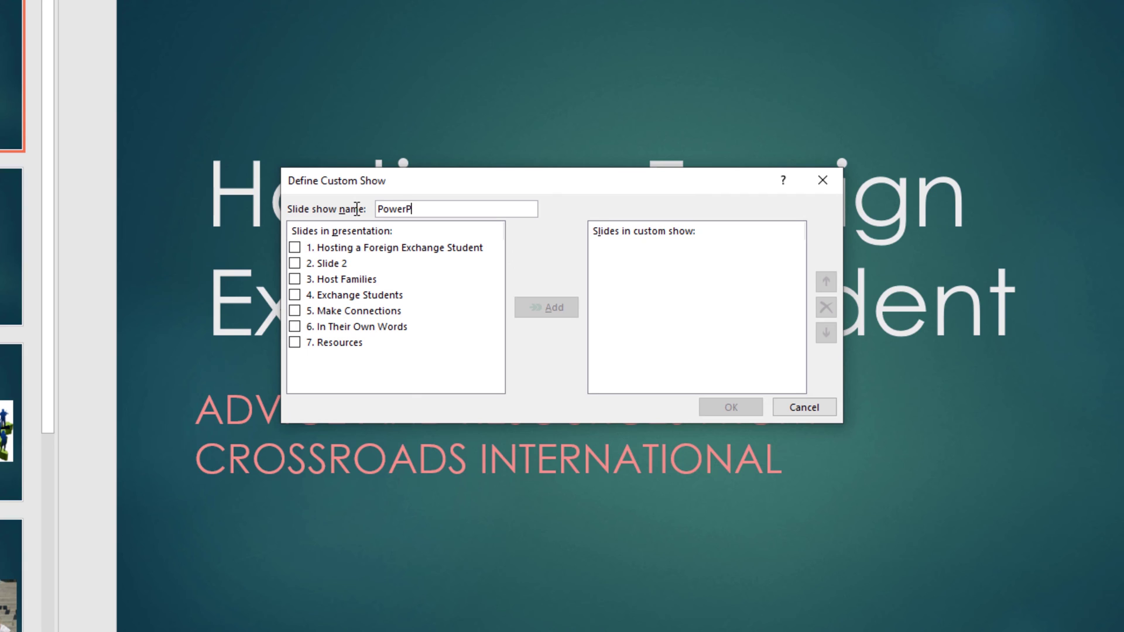
text(oint Example)
Add the title, Host Families, Make Connections and In Their Own Words slides to the show.
click(294, 247)
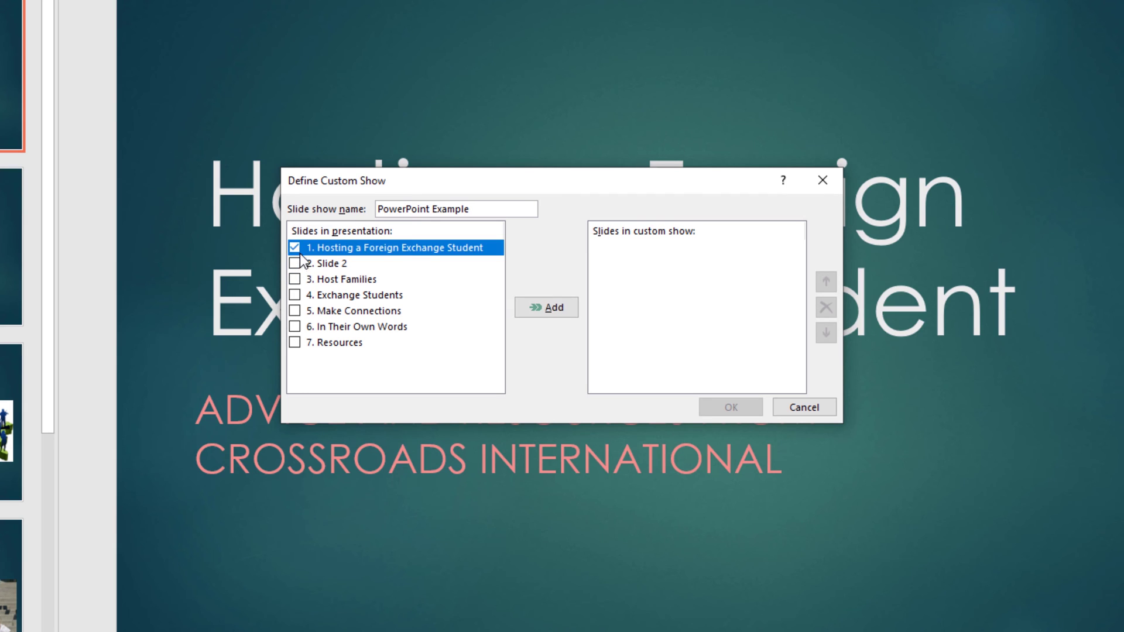
click(295, 279)
click(295, 311)
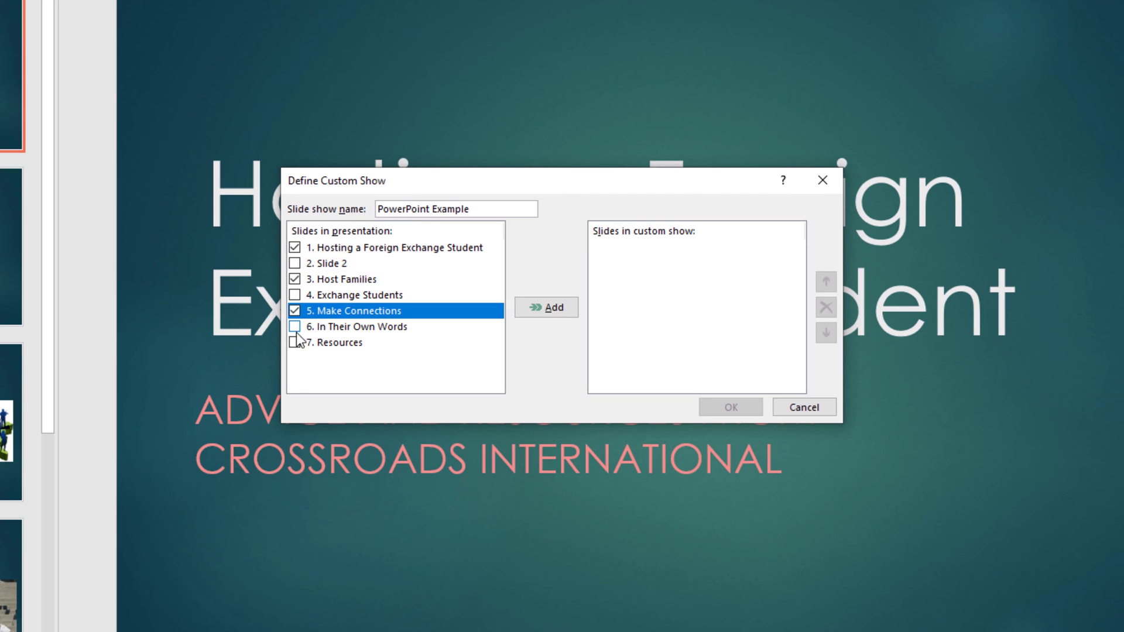
click(295, 327)
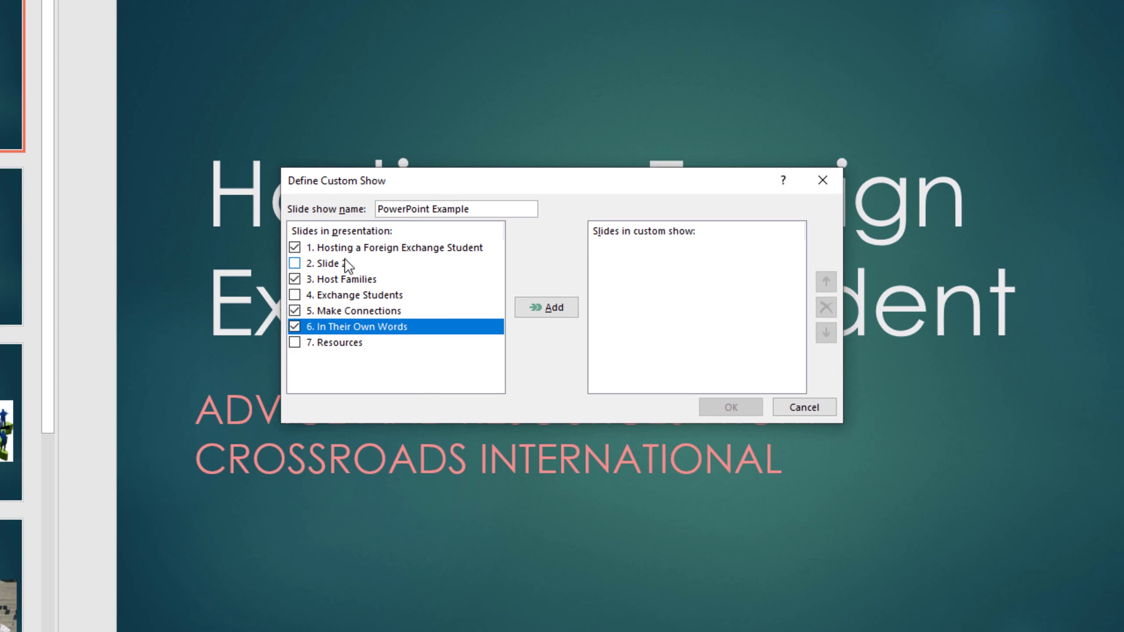
click(557, 307)
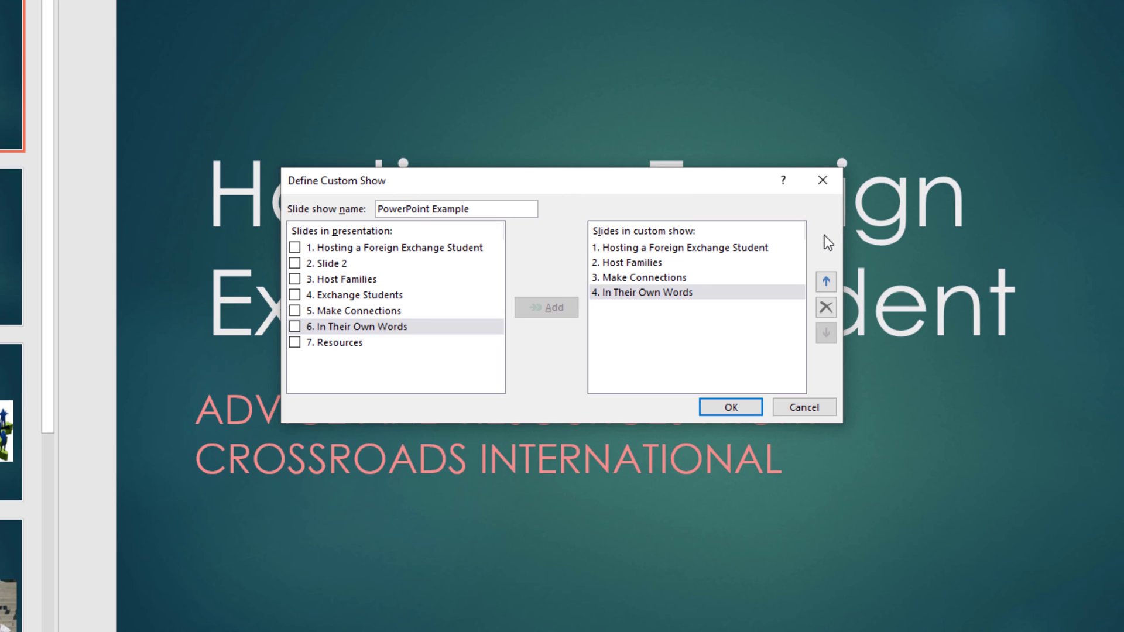
Reorder the show to In Their Own Words, Make Connections, Host Families, removing the title slide, and save it.
click(827, 281)
click(828, 281)
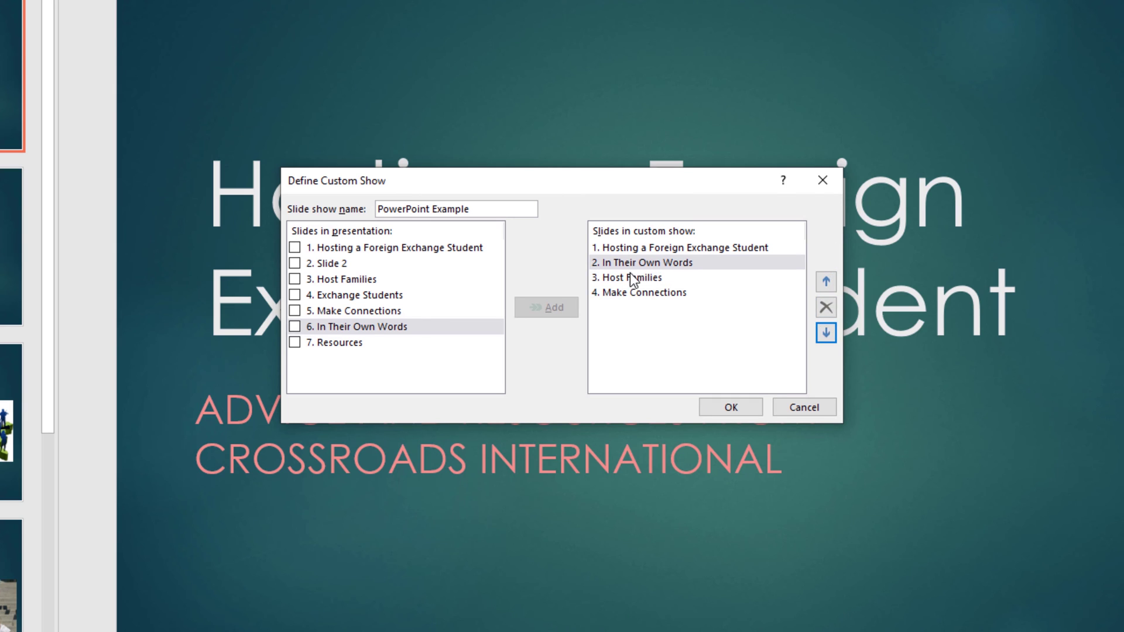
click(655, 278)
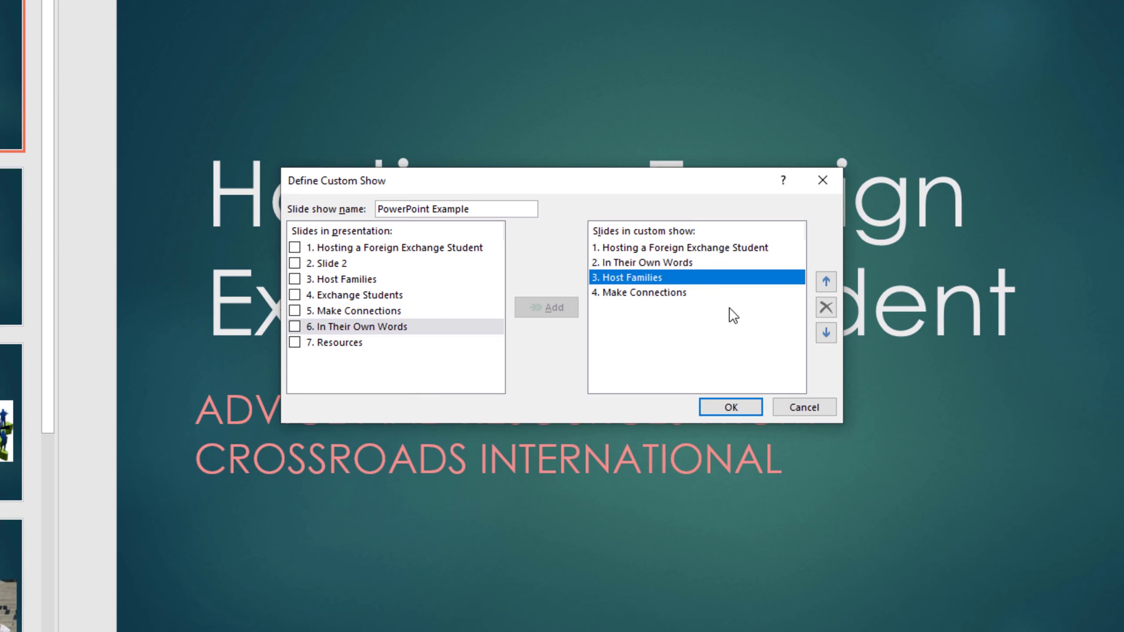
click(826, 333)
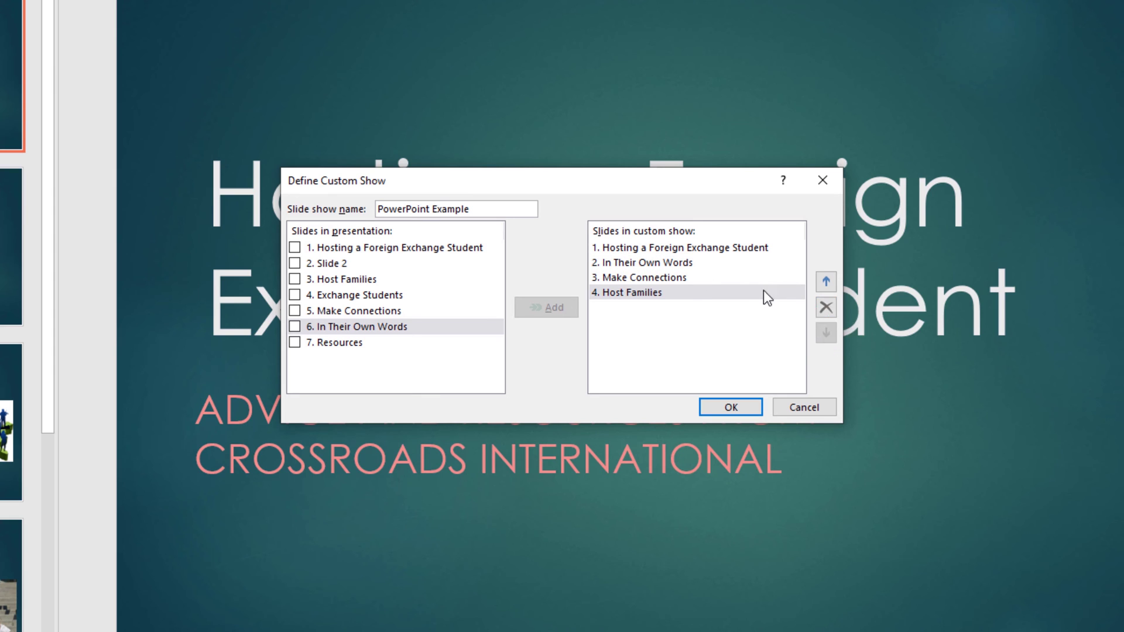
click(669, 247)
click(834, 313)
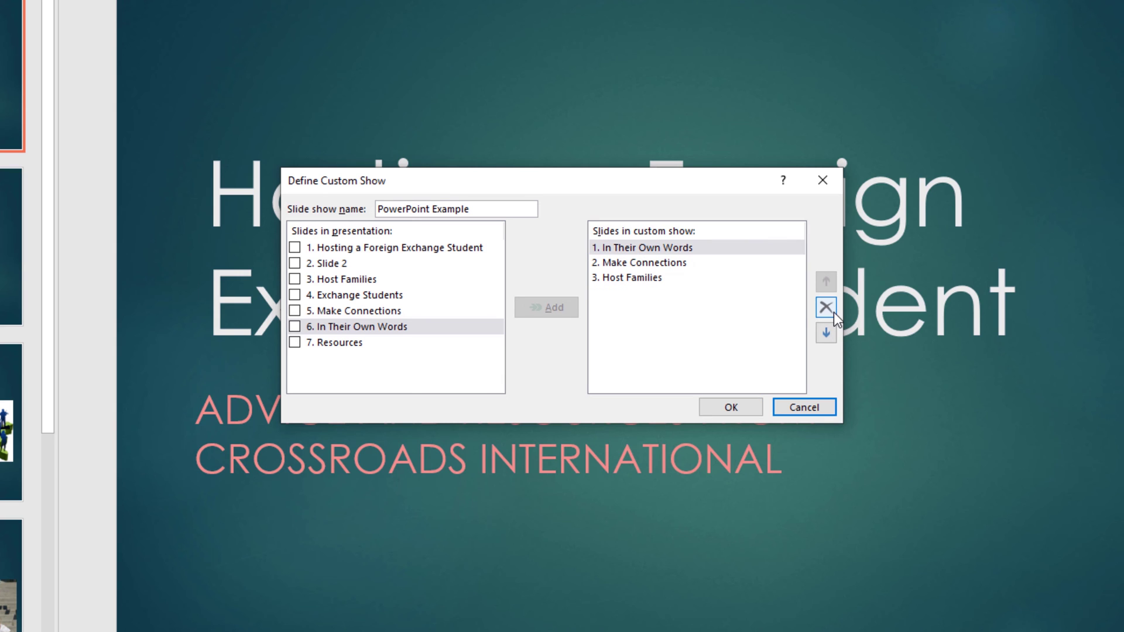
click(732, 407)
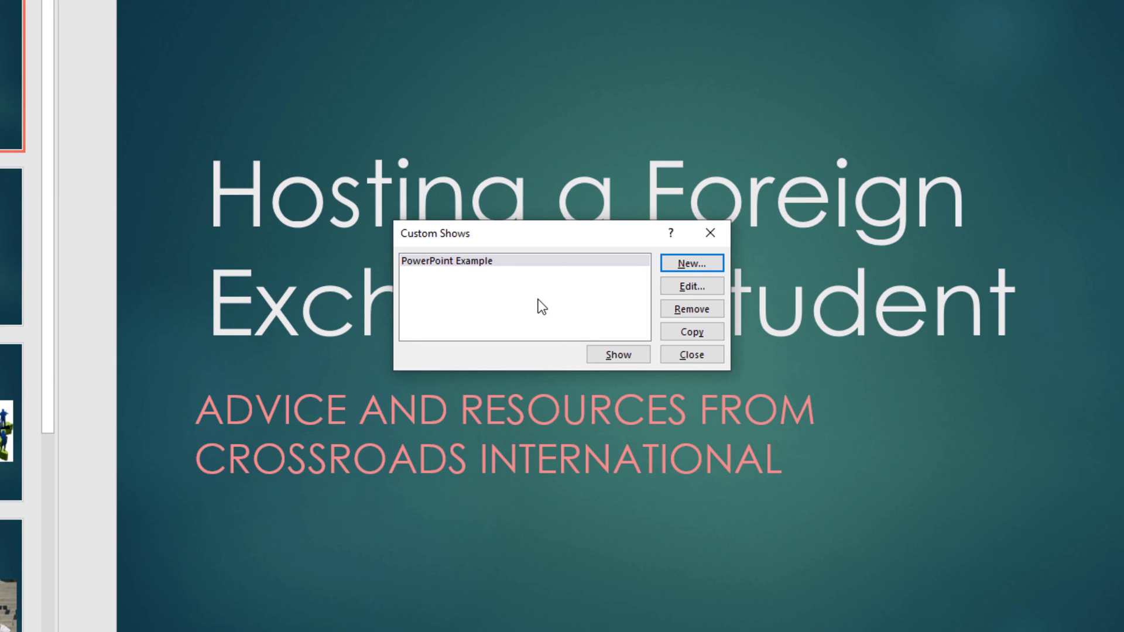
click(712, 357)
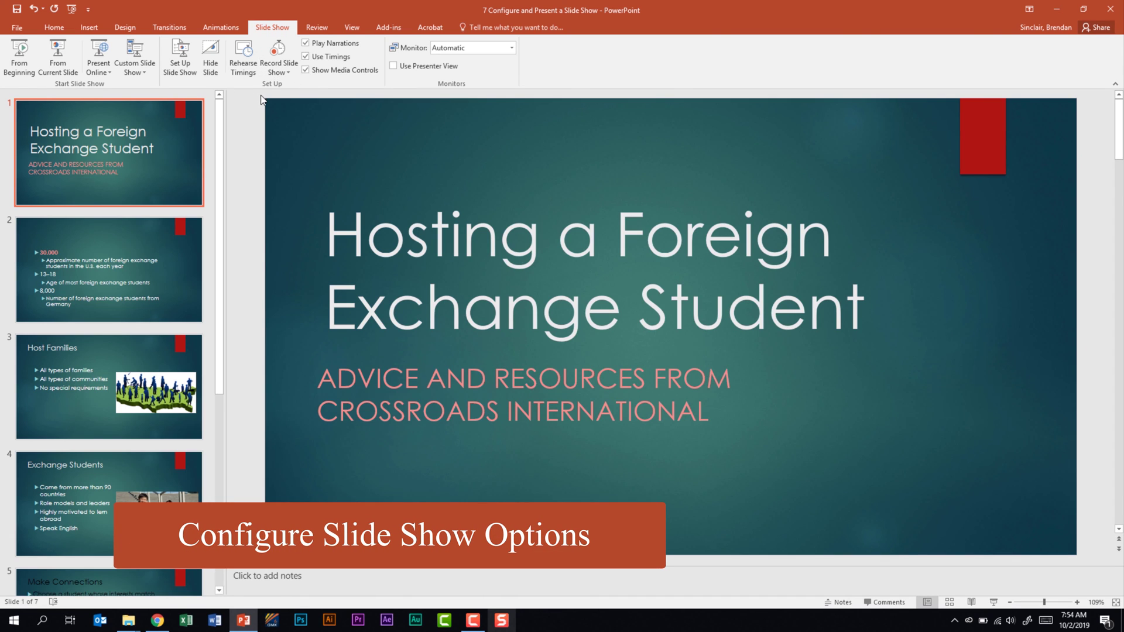
click(188, 56)
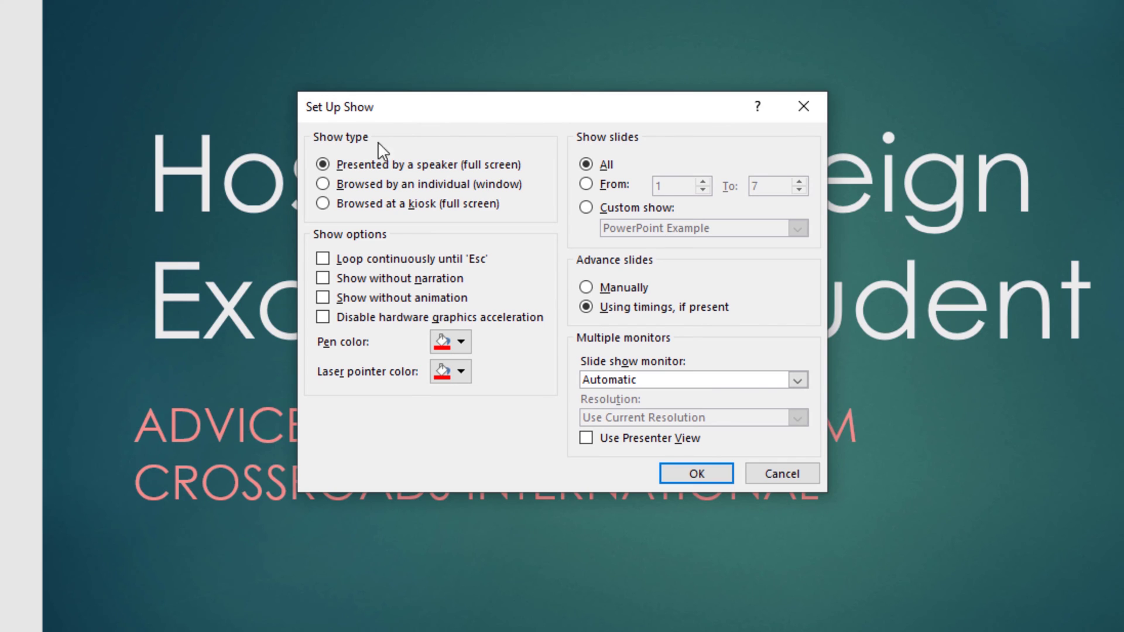
click(411, 210)
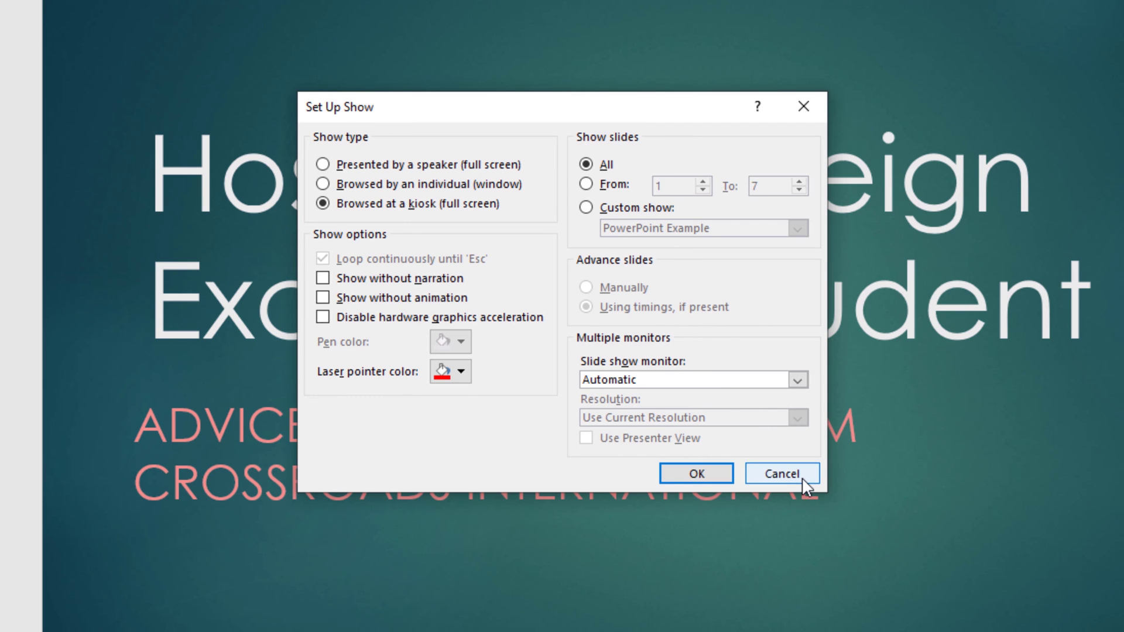
click(782, 473)
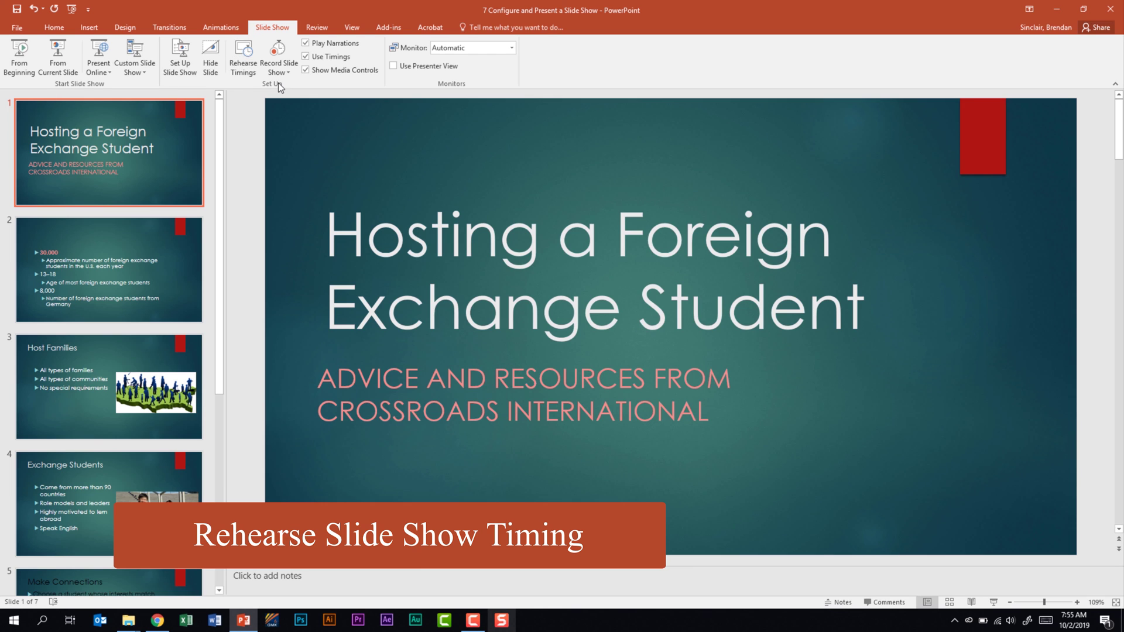
Rehearse timings through all slides to In Their Own Words, ending at 0:00:19.
click(246, 49)
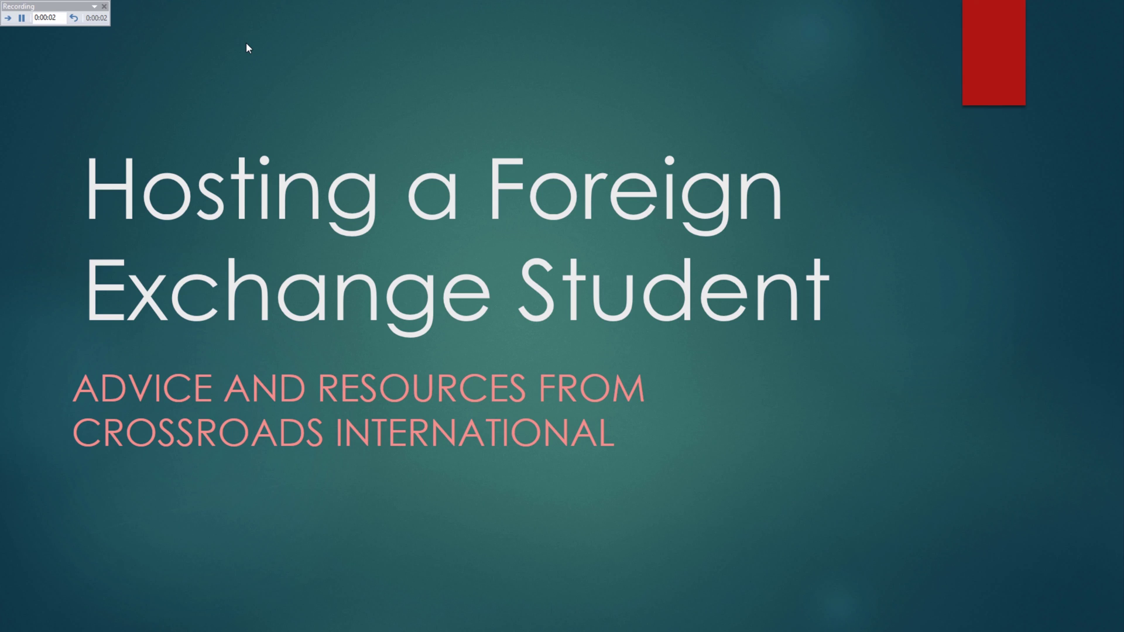
click(557, 219)
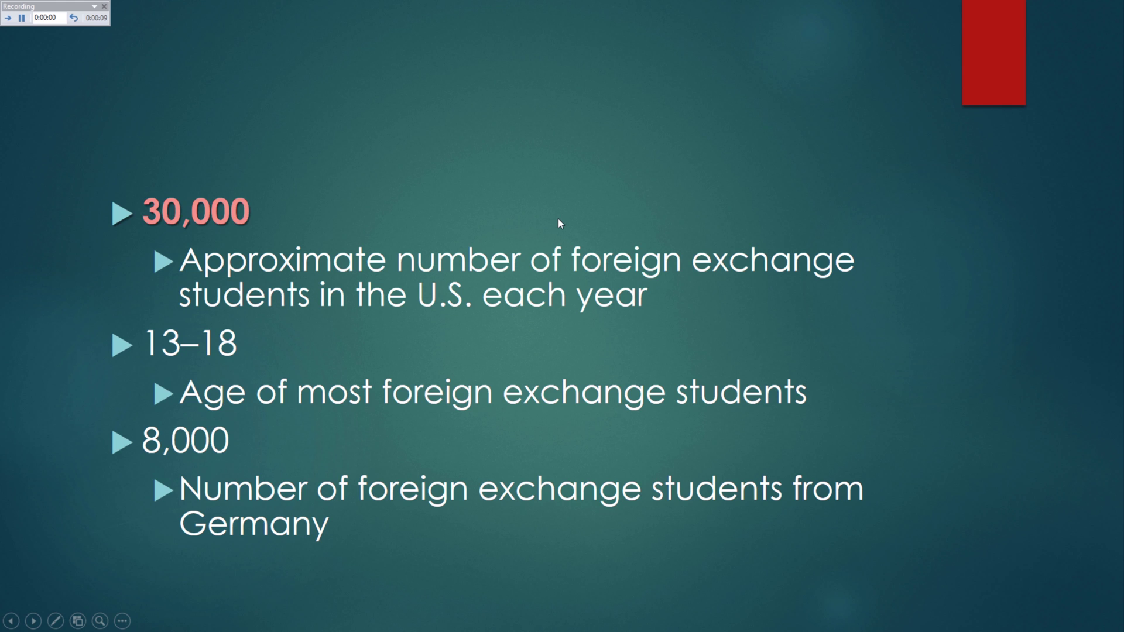
click(557, 219)
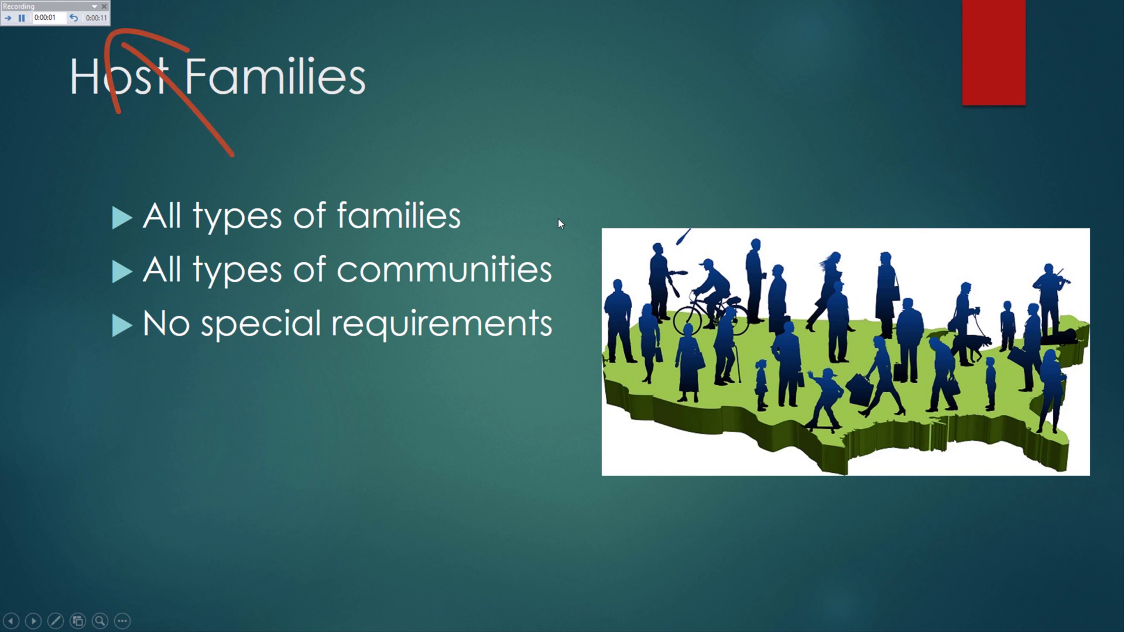
click(557, 219)
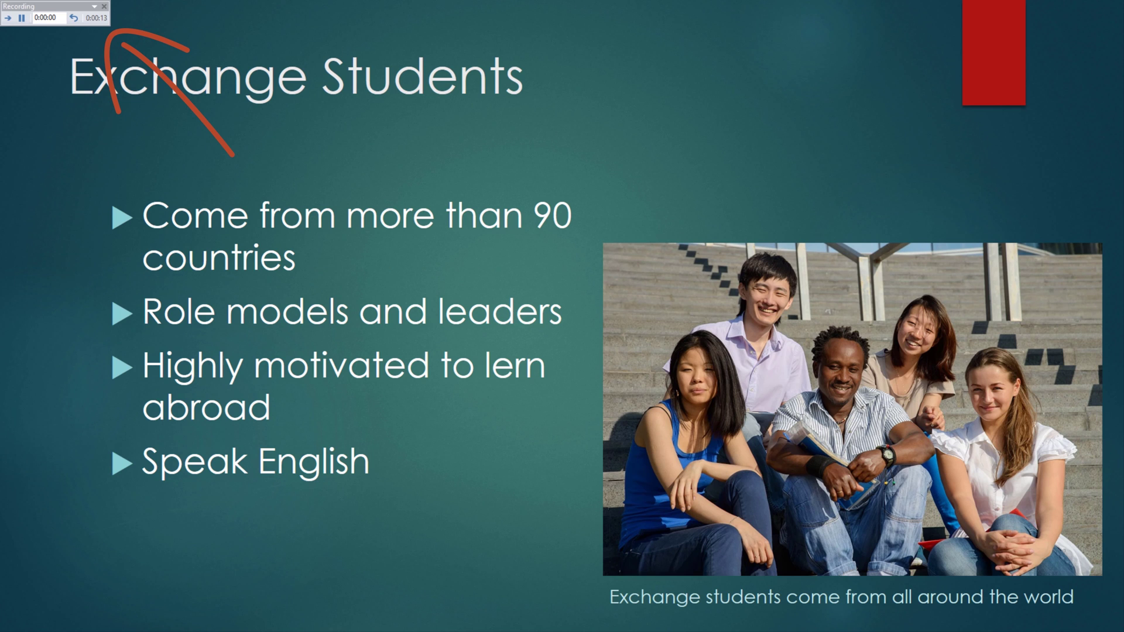
key(Right)
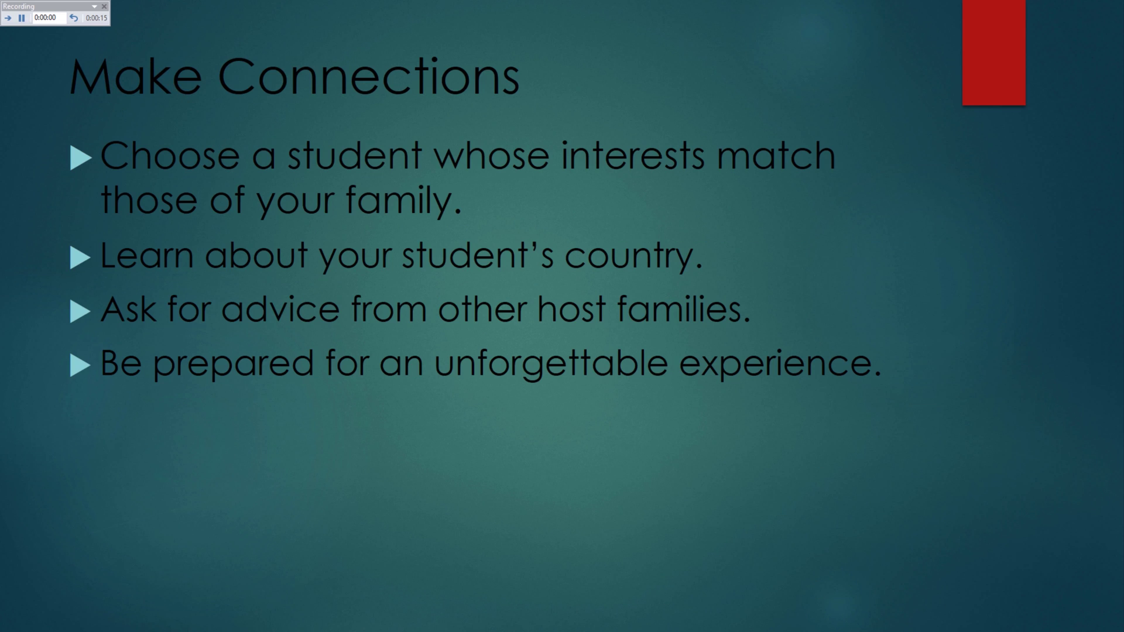
key(Right)
key(Right)
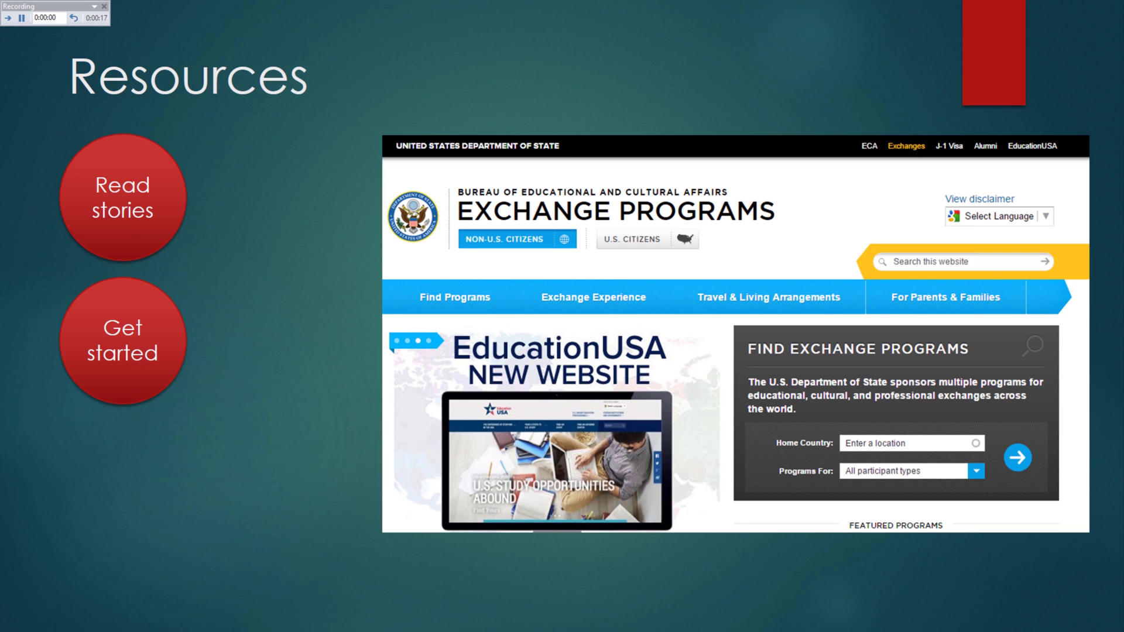
key(Escape)
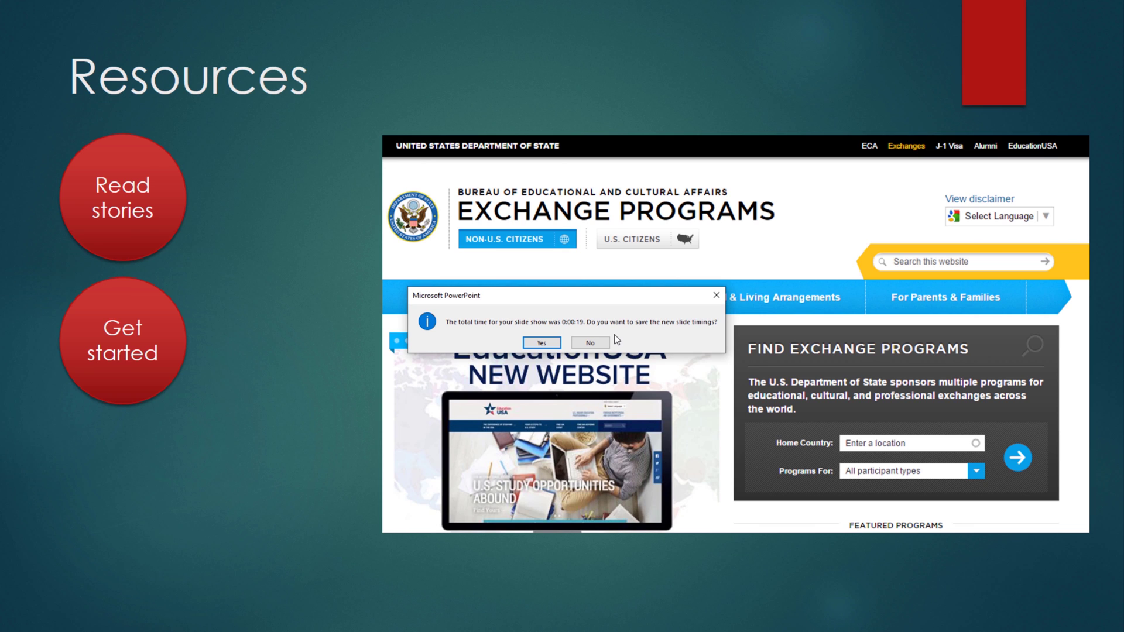
Keep the newly rehearsed slide timings by answering Yes to the save prompt.
click(542, 342)
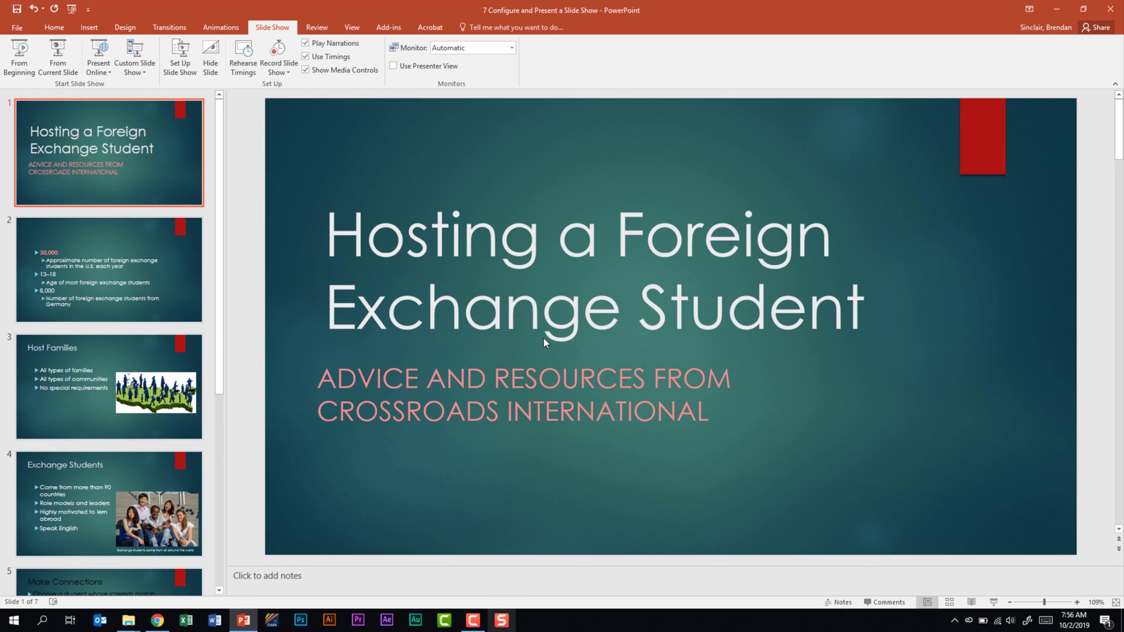